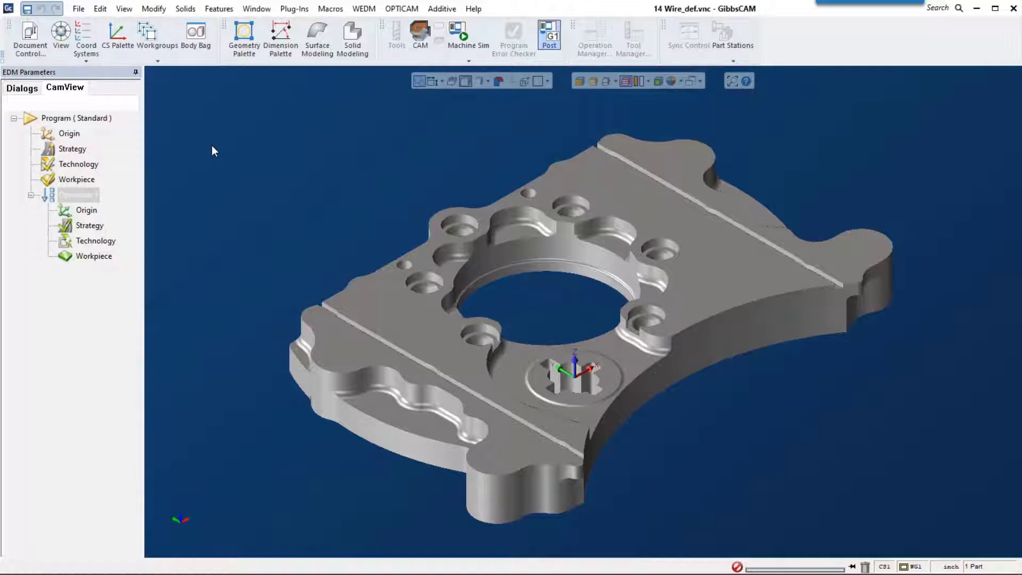
left_click(80, 196)
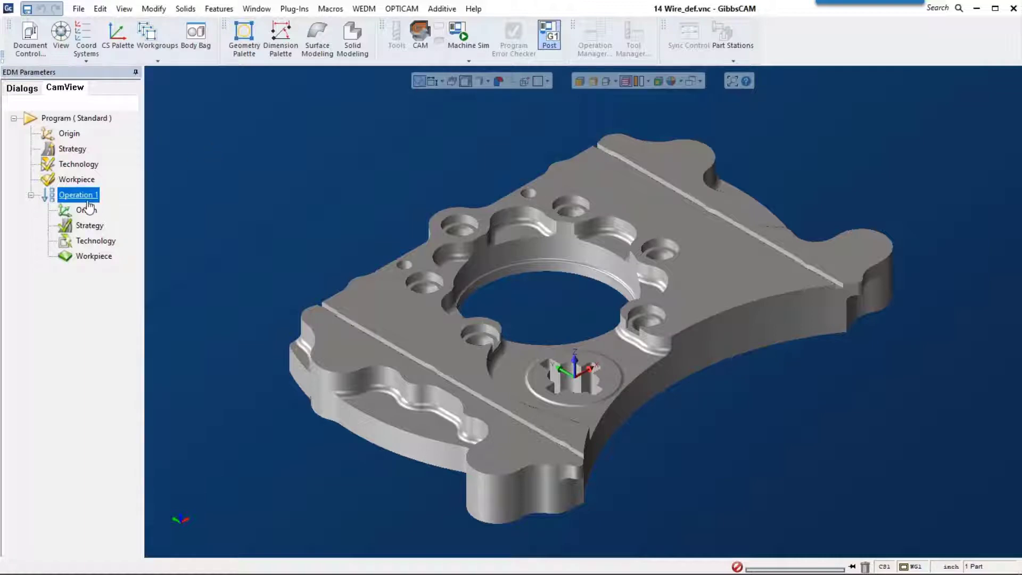
right_click(86, 197)
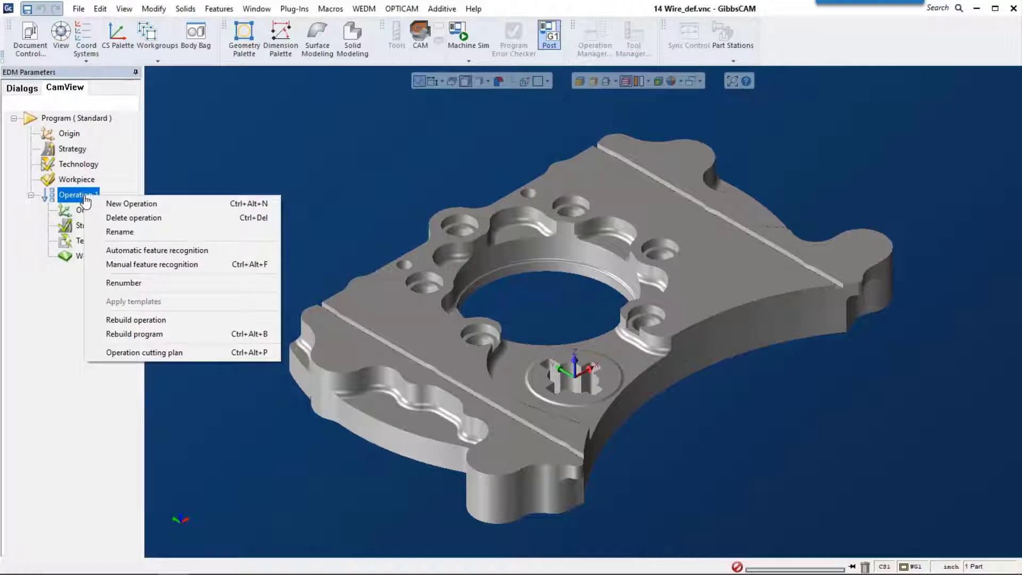
left_click(214, 266)
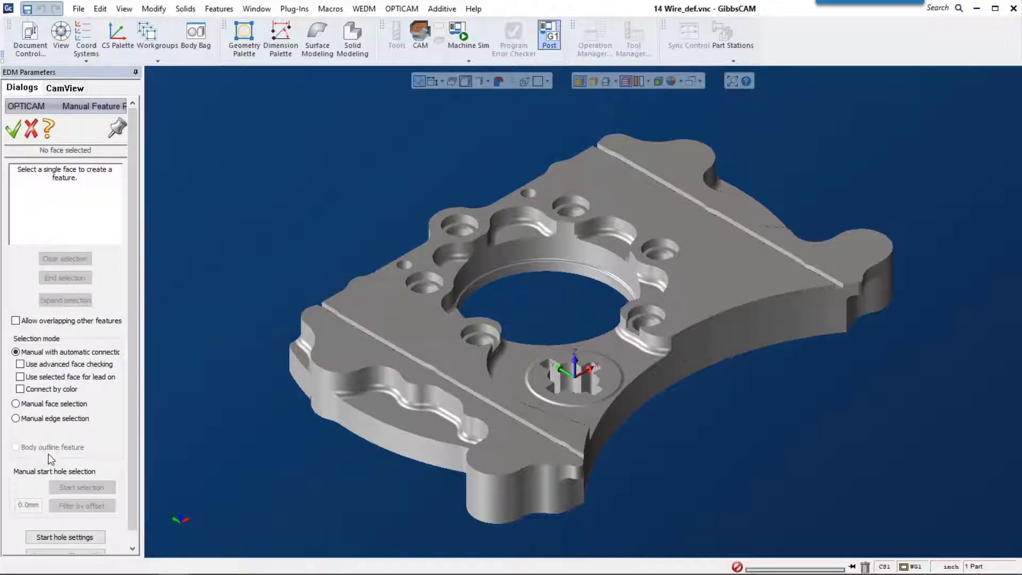
left_click(63, 419)
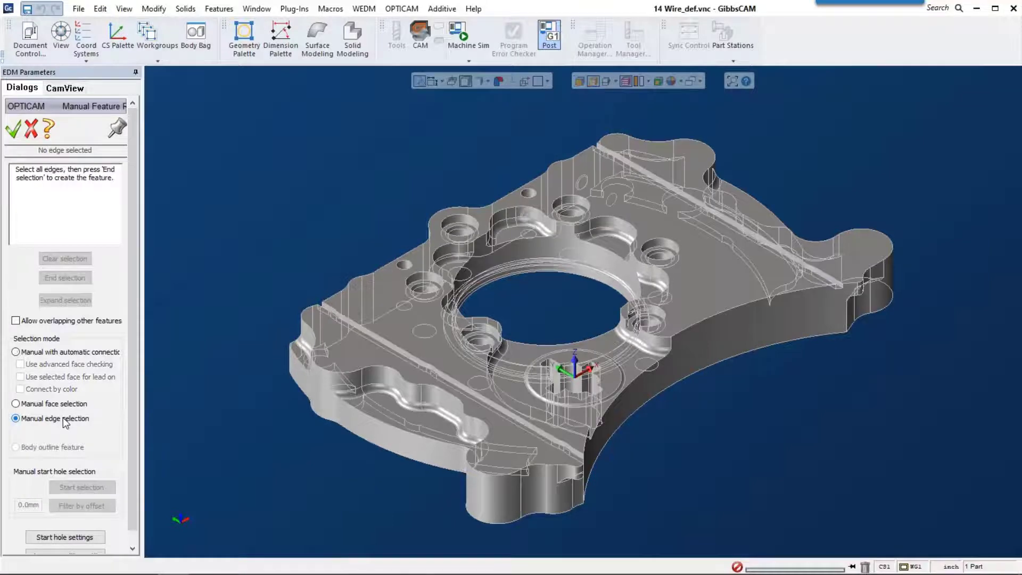
left_click(66, 406)
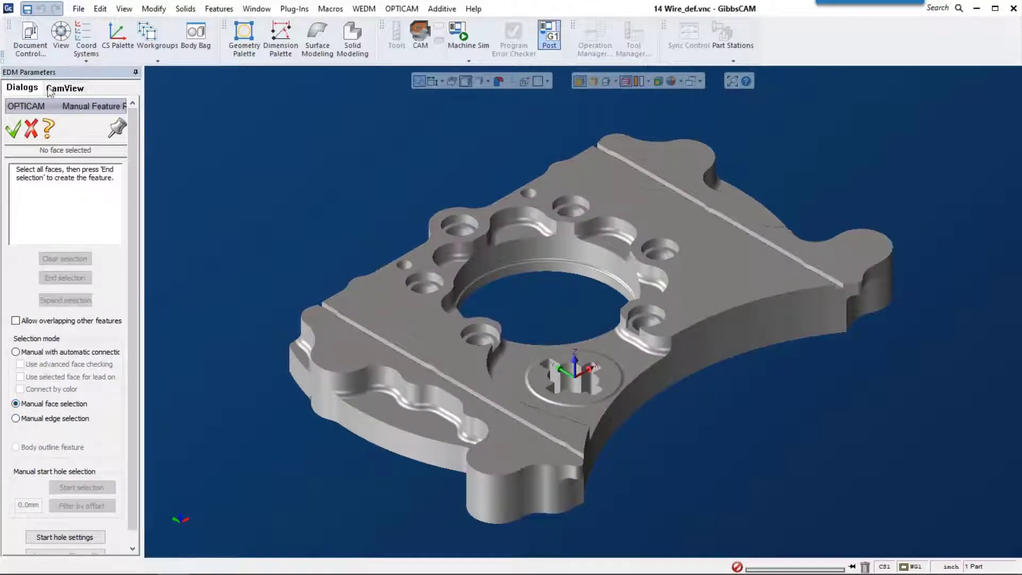
left_click(33, 133)
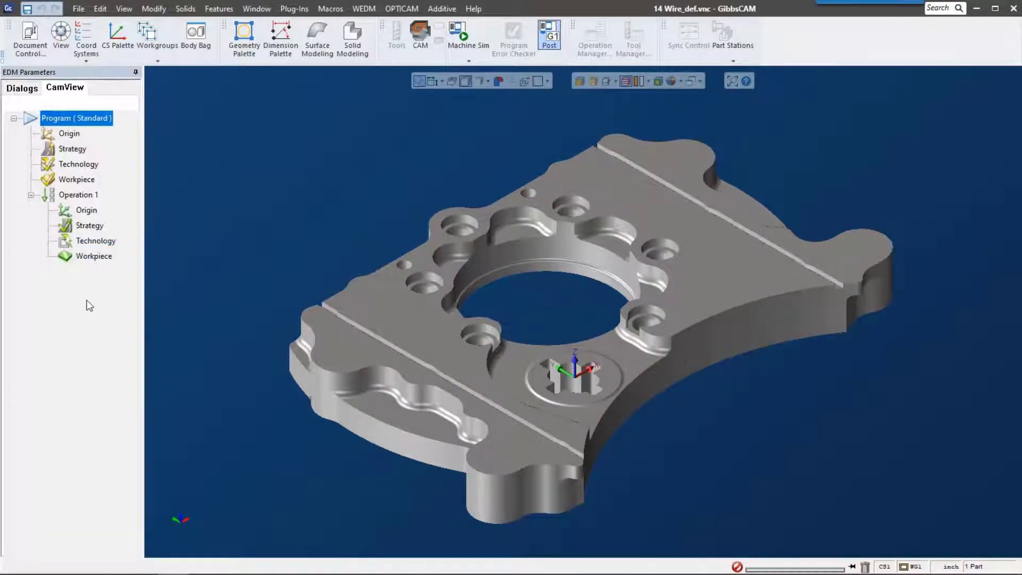
Step: Run automatic feature recognition on Operation 1 for both external and internal features
right_click(58, 197)
left_click(155, 253)
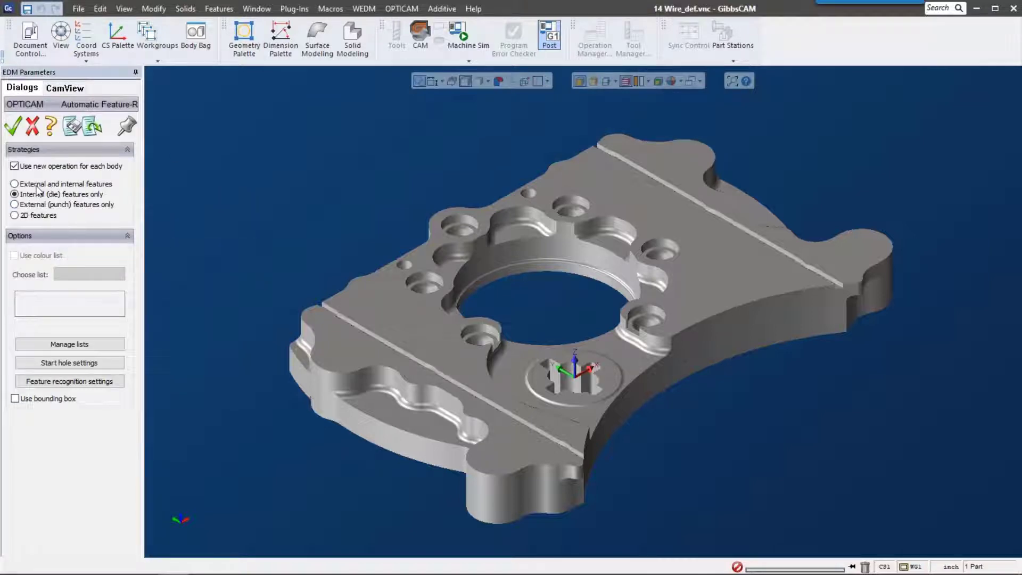
left_click(37, 185)
left_click(12, 128)
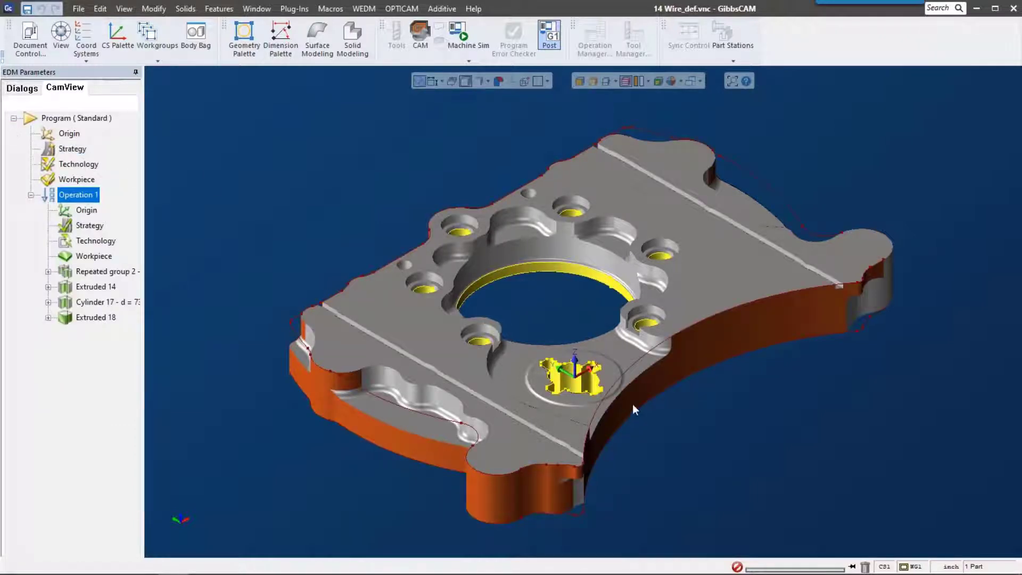
Step: Highlight each recognised feature on the part and disable Extruded 18, the outer profile
left_click(112, 272)
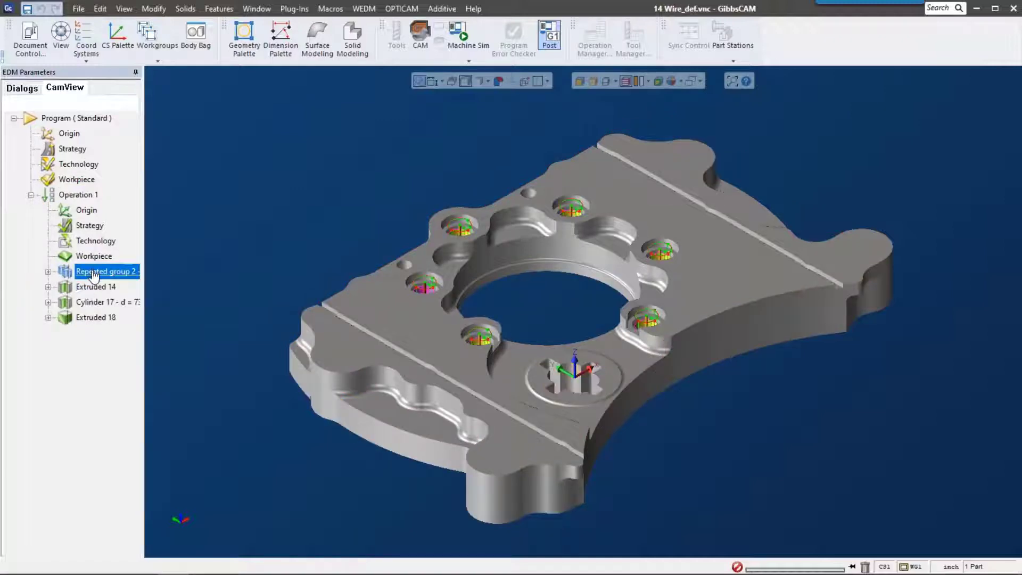
left_click(94, 286)
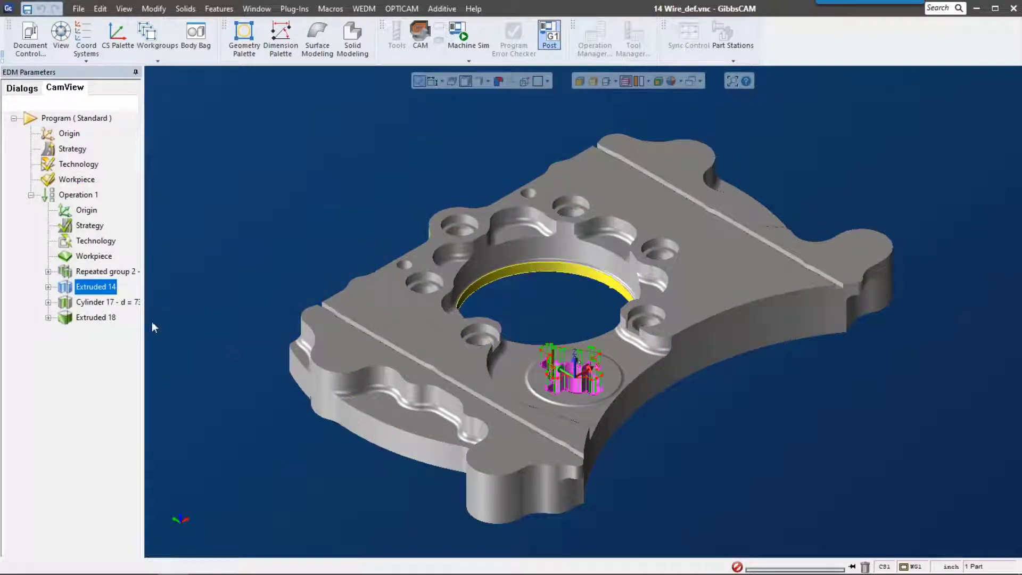
left_click(104, 303)
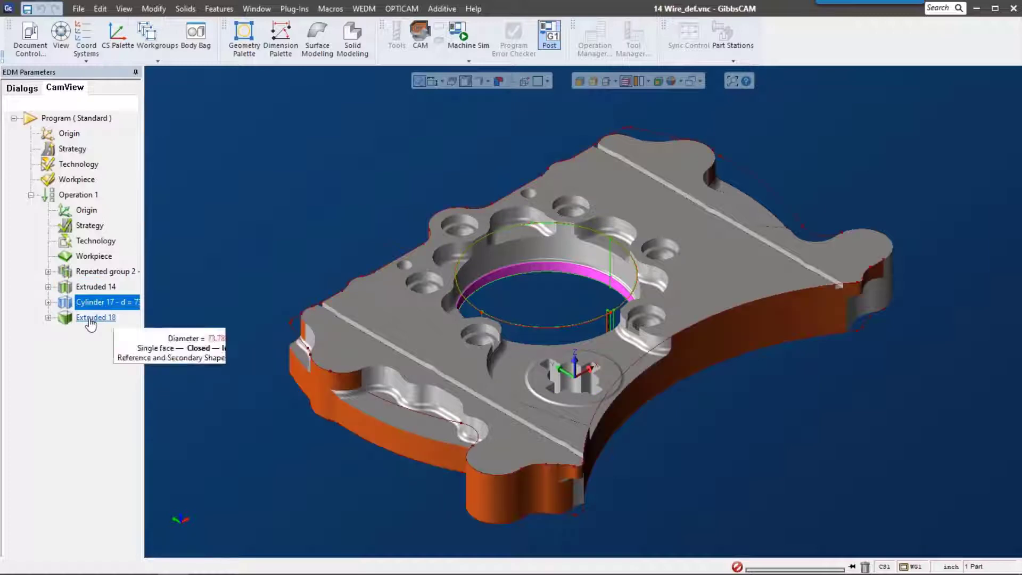
left_click(91, 318)
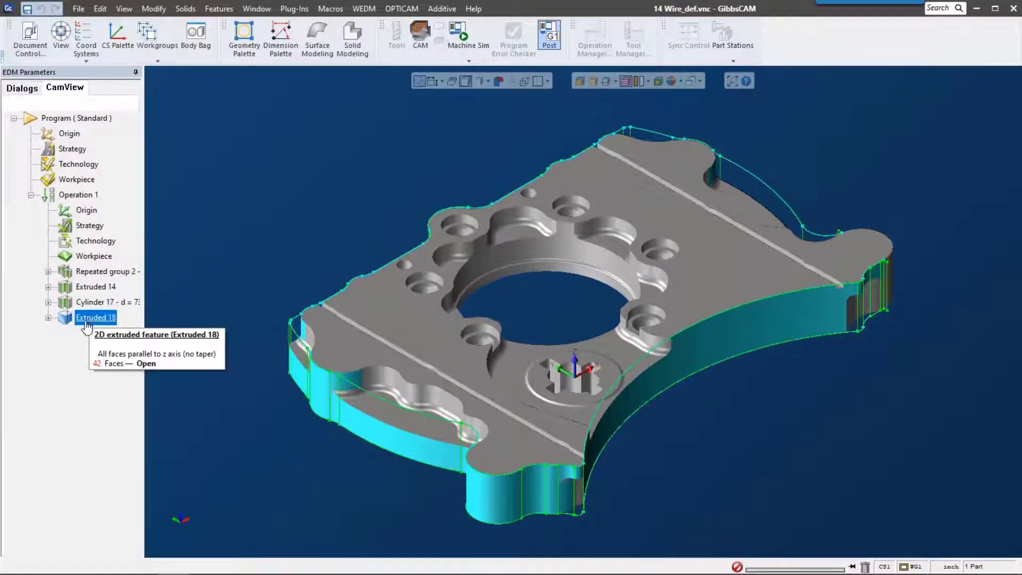
left_click(111, 288)
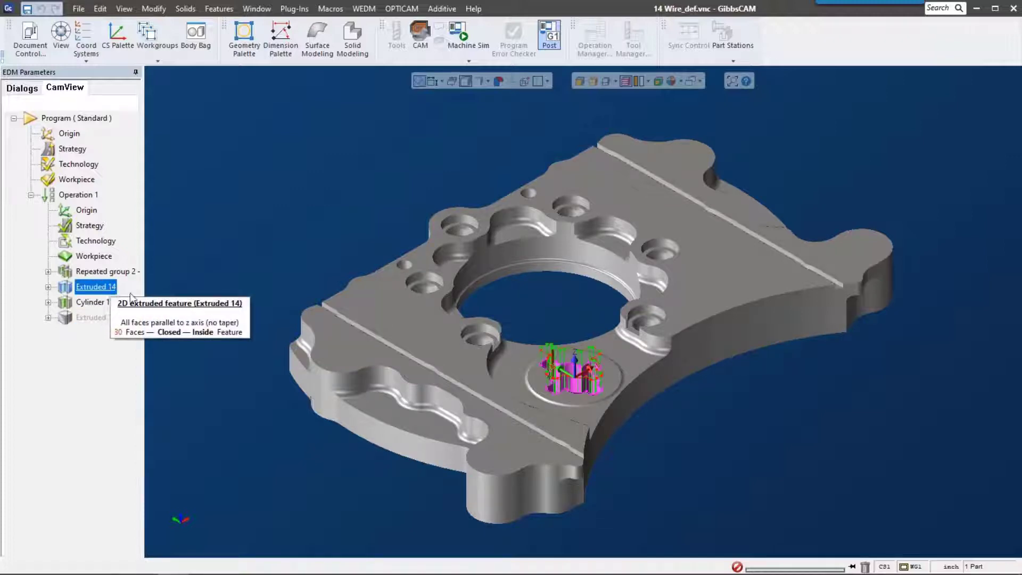
Step: Disable the repeated hole group and the Cylinder 17 feature, keeping only Extruded 14 active
left_click_drag(473, 307, 689, 458)
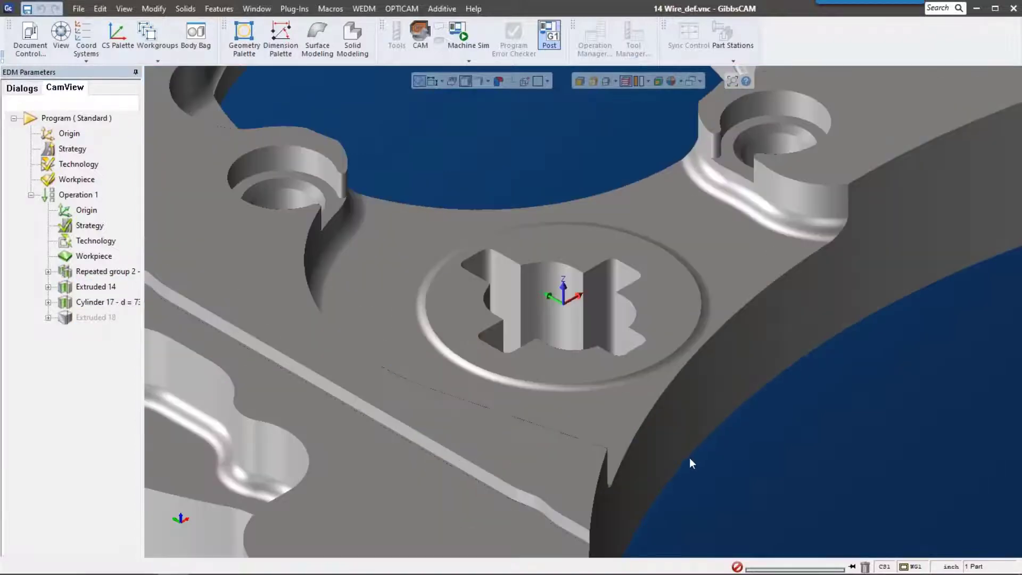
right_click(97, 272)
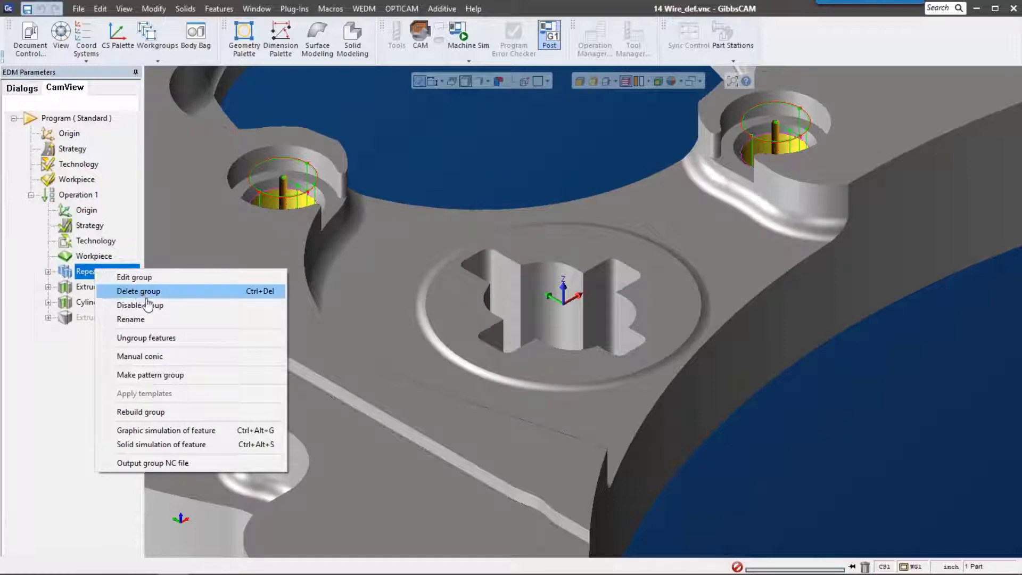
left_click(140, 306)
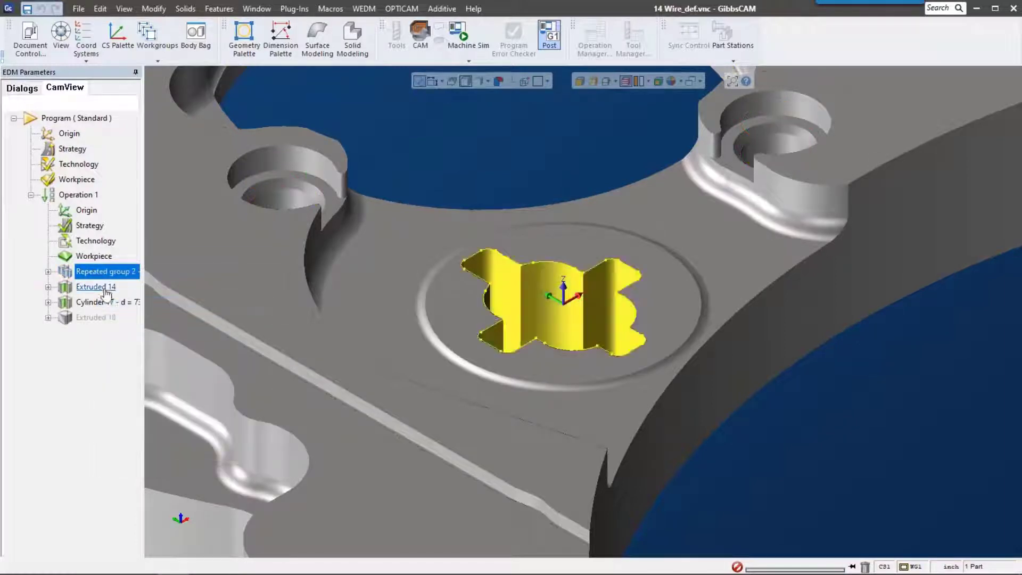
right_click(93, 303)
left_click(97, 288)
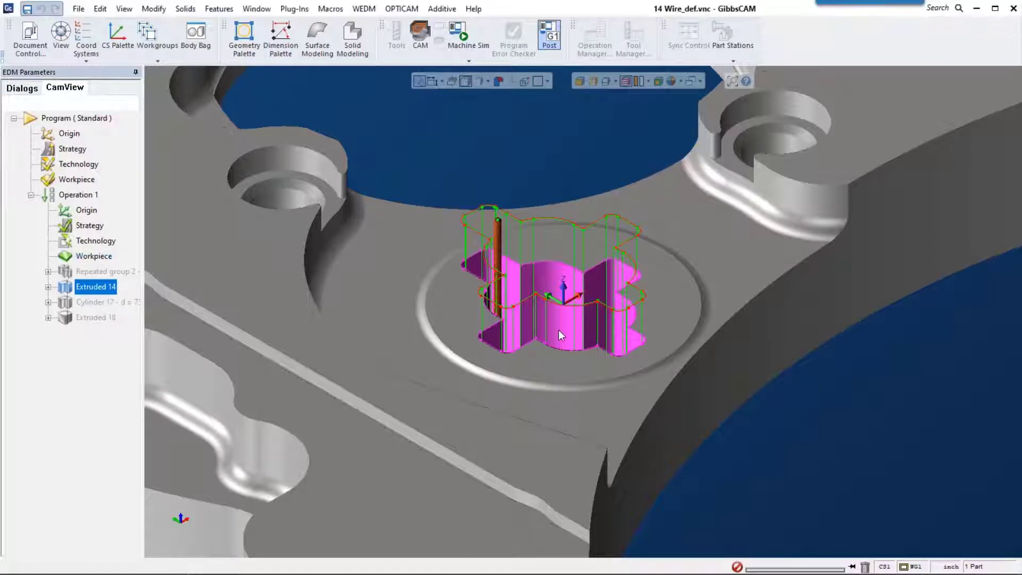
Step: Inspect the origin options of Operation 1 that are offered without the program origin, and keep the existing settings
left_click(86, 211)
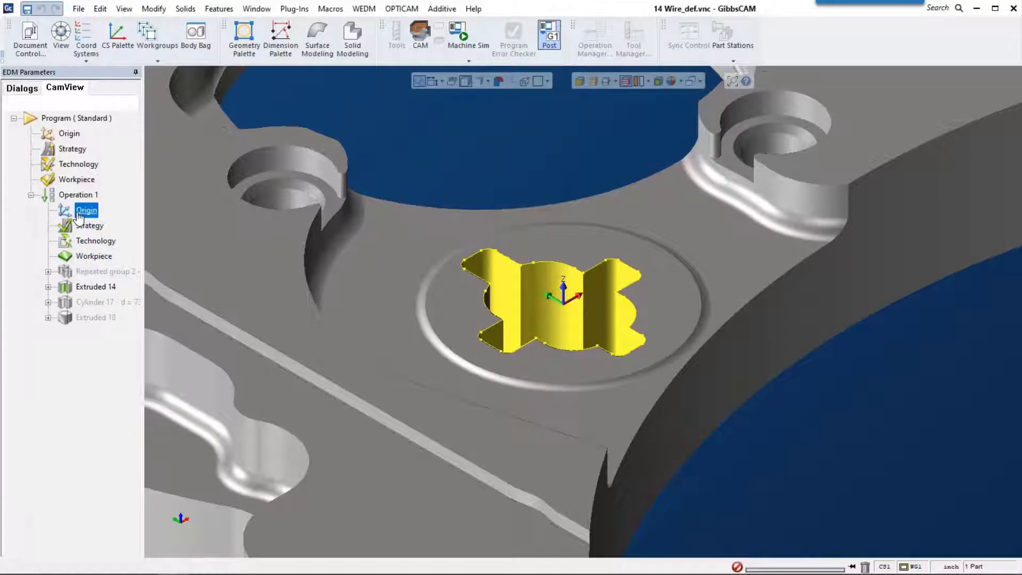
double_click(86, 210)
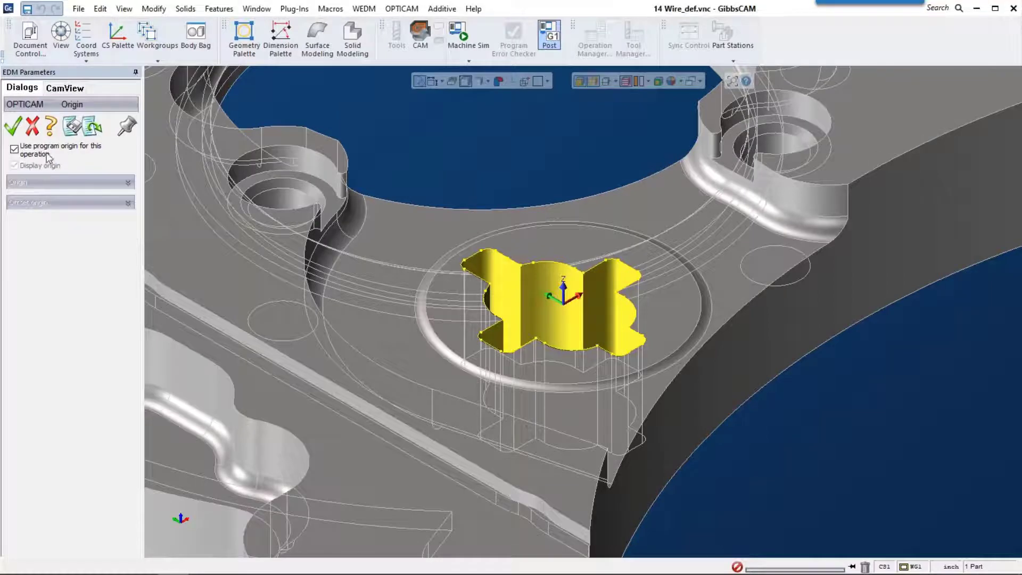
left_click(14, 149)
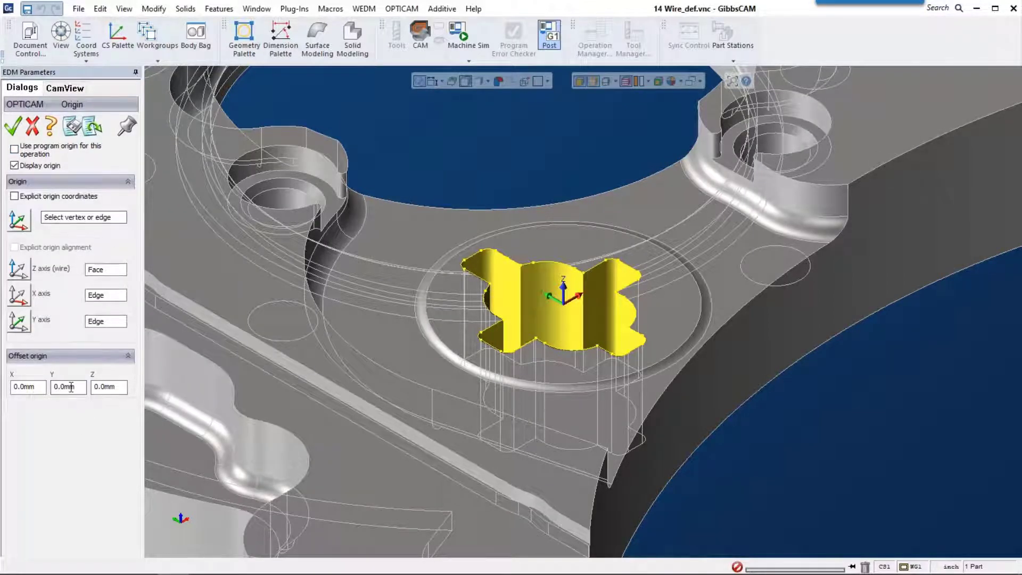
left_click(15, 150)
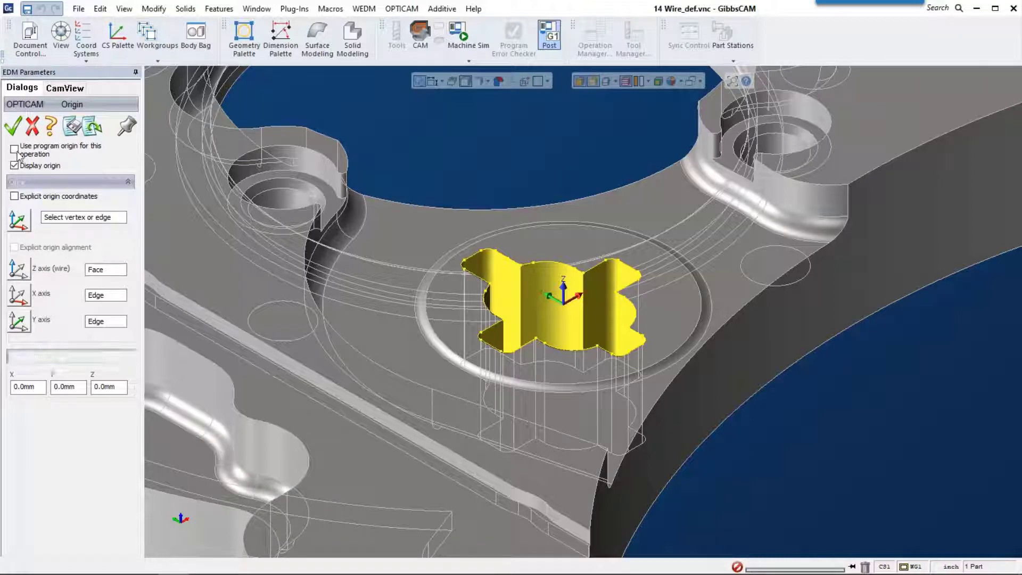
left_click(35, 133)
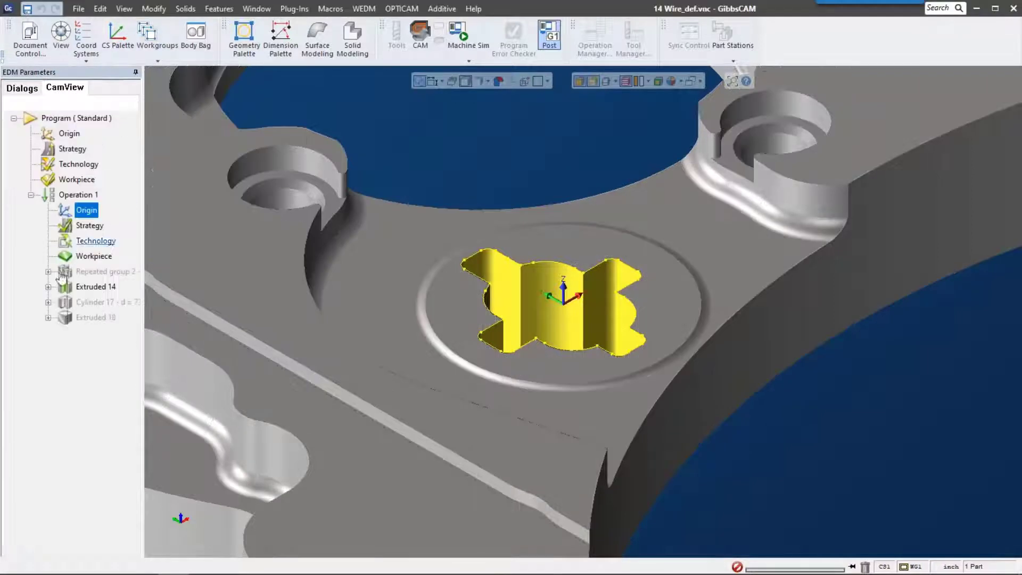
Step: Review the feature sequence, cut sequence and bridge cut strategy settings of Operation 1
left_click(89, 226)
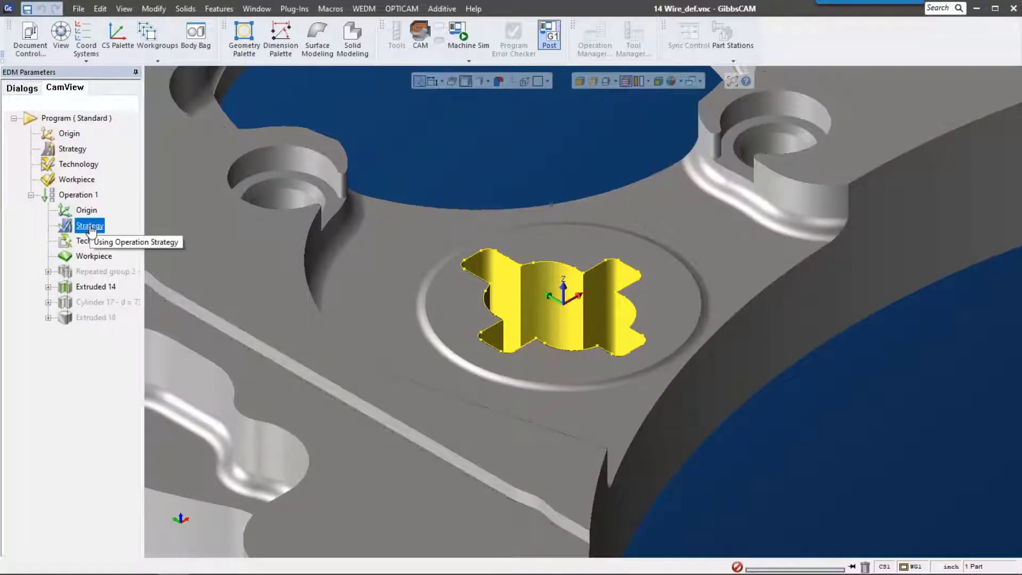
double_click(89, 227)
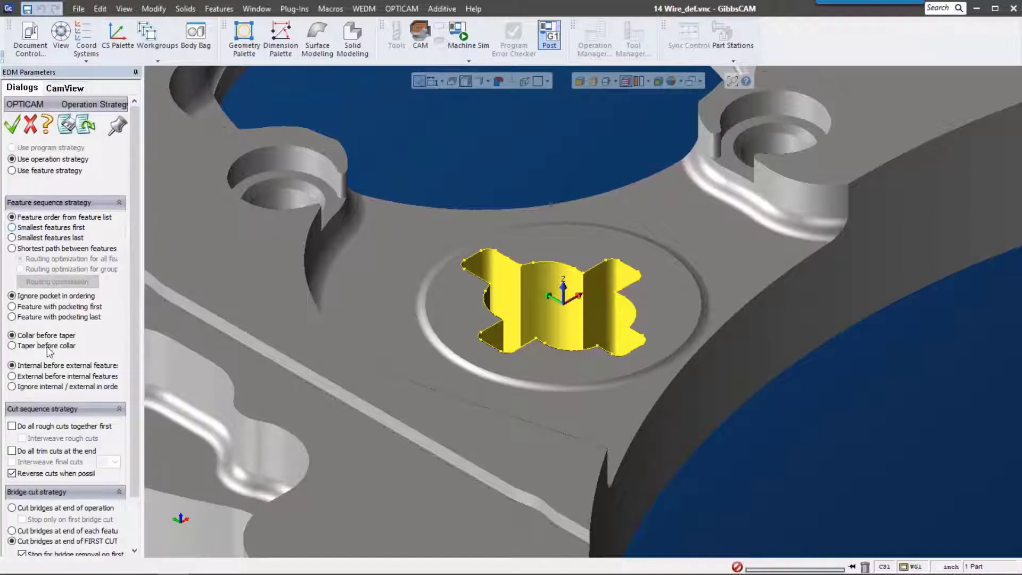
scroll(51, 354, "down", 2)
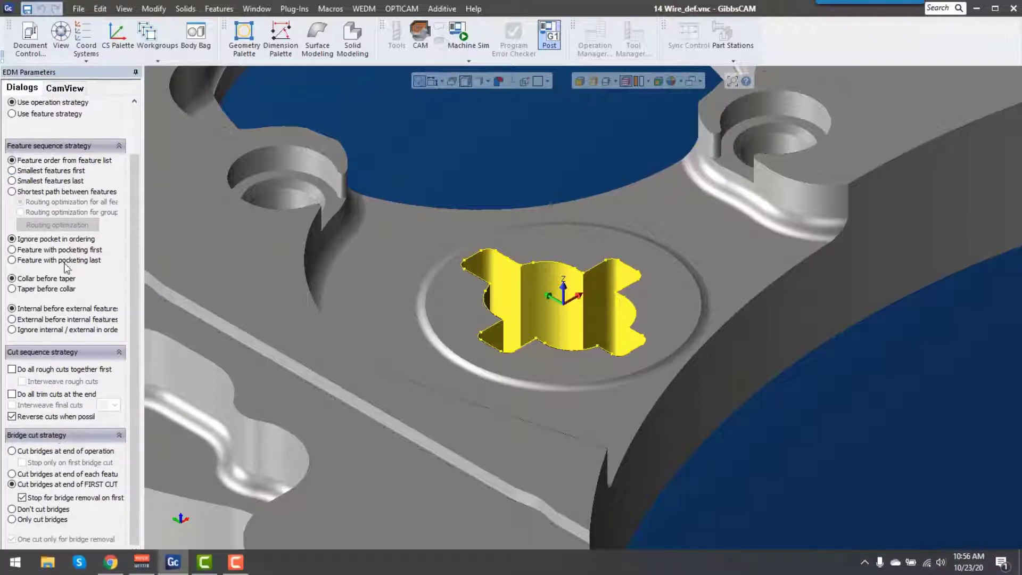
scroll(42, 330, "up", 2)
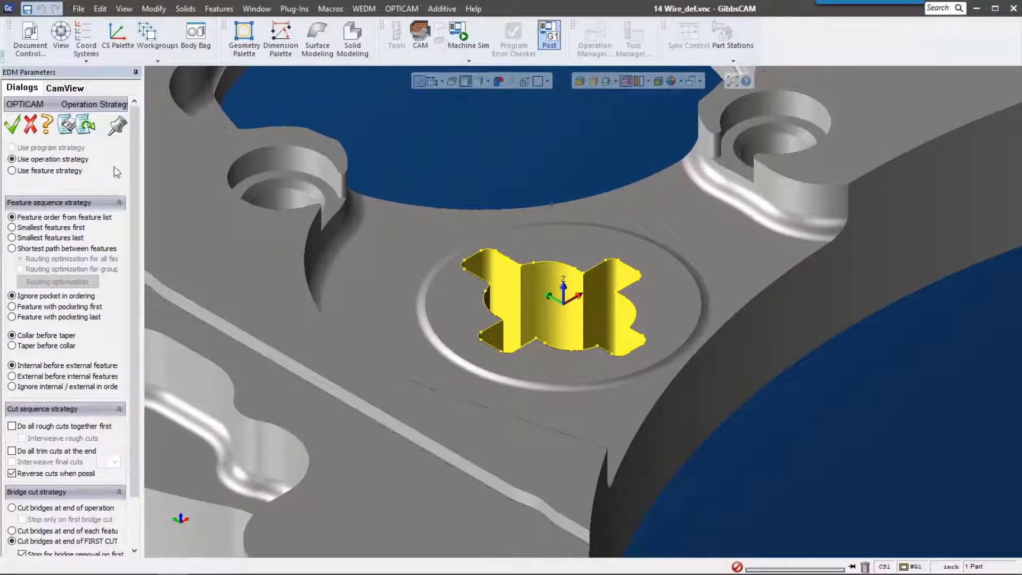
scroll(69, 511, "down", 2)
scroll(75, 193, "up", 2)
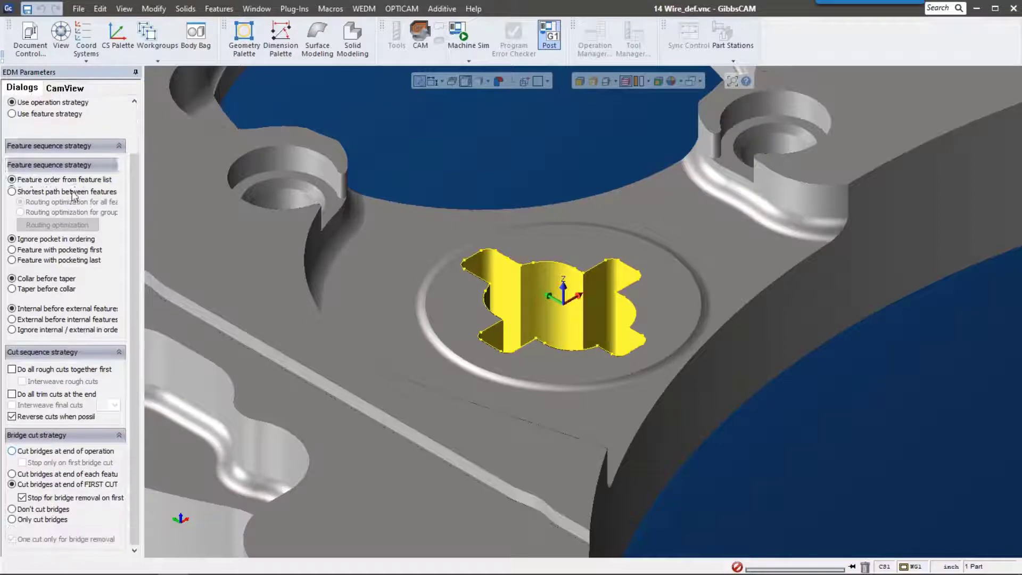
left_click(29, 127)
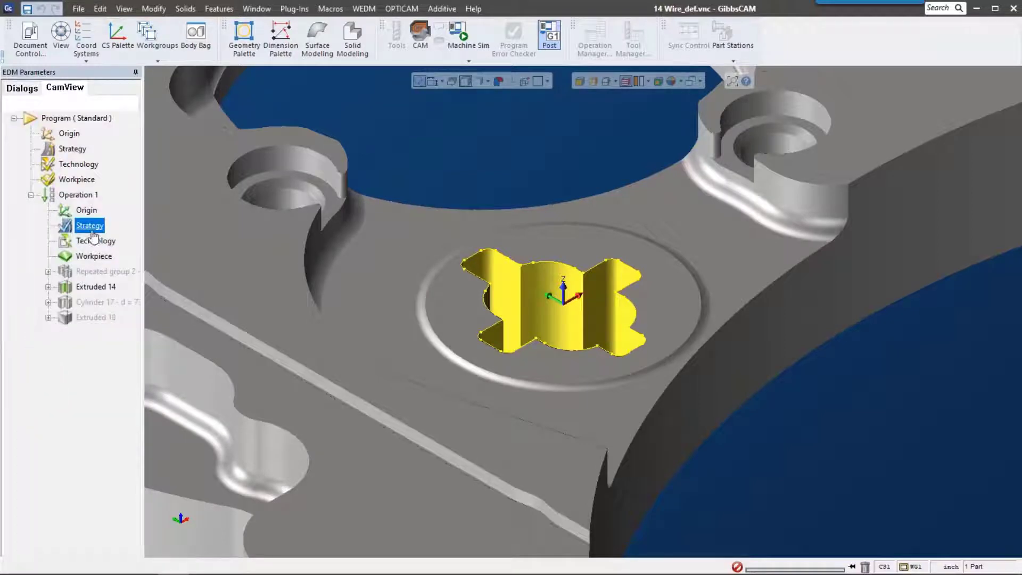
Step: Switch Operation 1 from the program technology to its own and clear the current technology filters
double_click(90, 241)
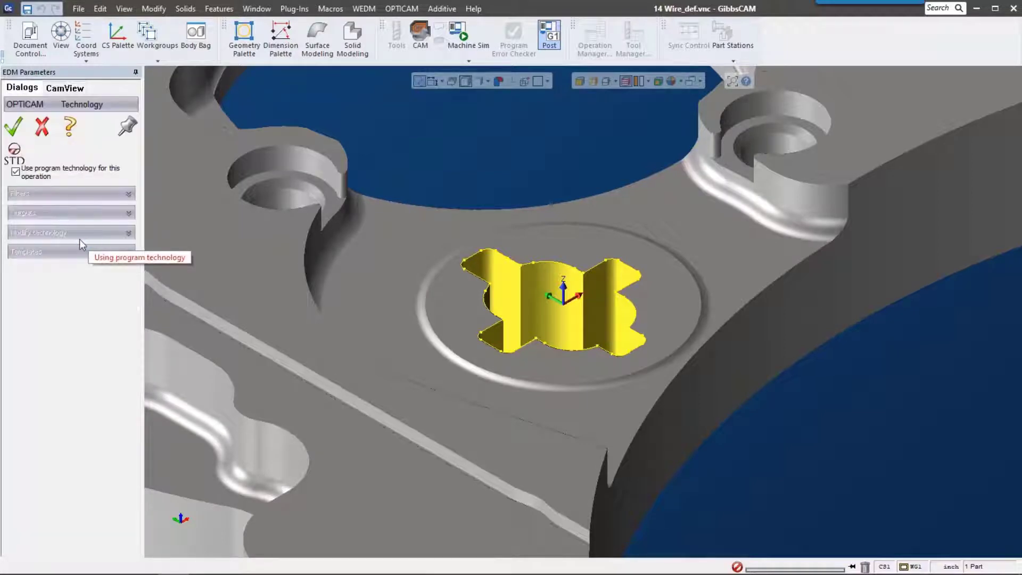
left_click(16, 172)
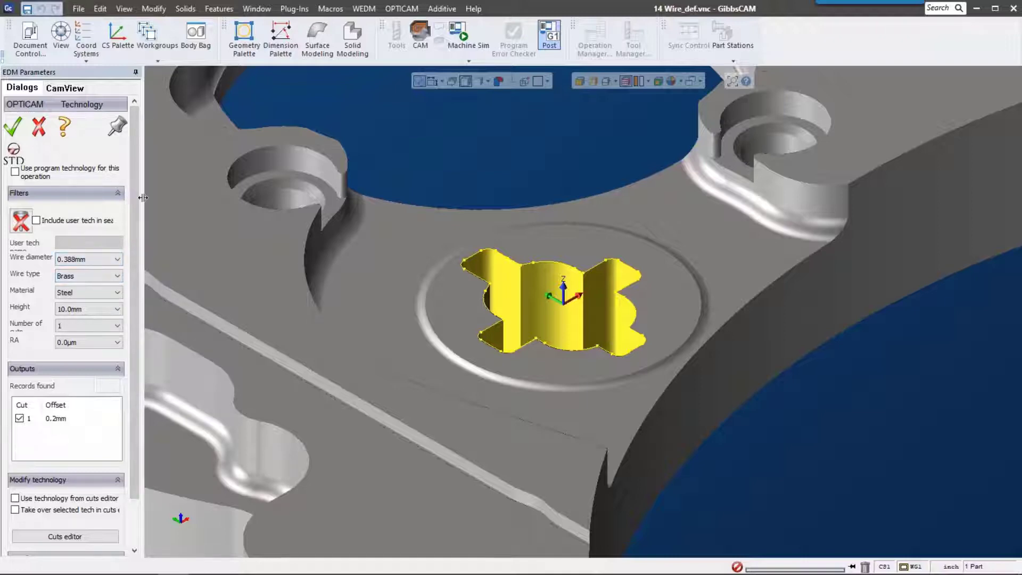
left_click_drag(143, 201, 203, 215)
left_click(158, 274)
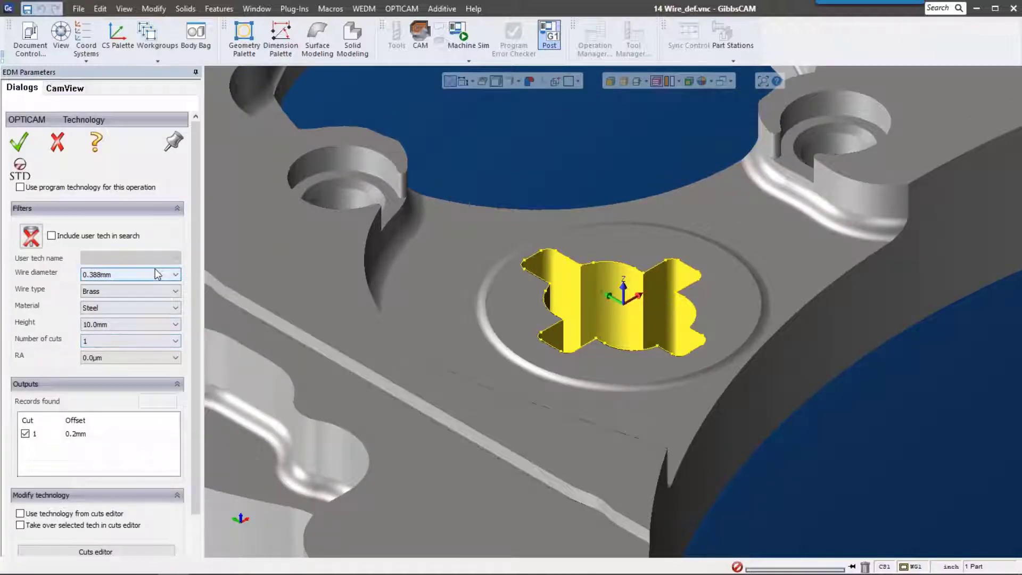
left_click(155, 277)
left_click(155, 276)
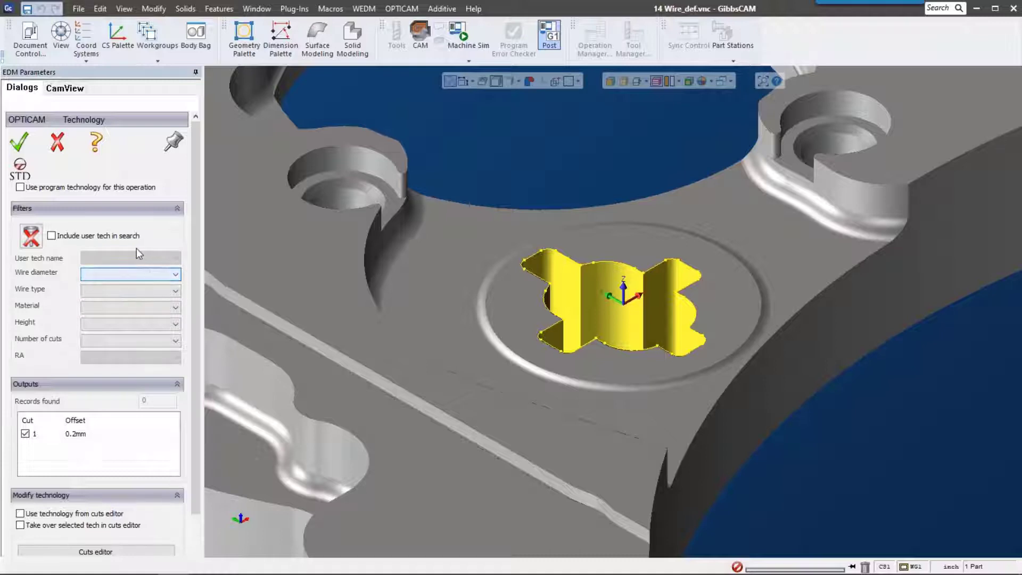
Step: Filter the technology to 1/2 Hard Brass wire, 0.25 mm wire diameter, Copper material and 25.8064 mm height
left_click(154, 290)
left_click(139, 319)
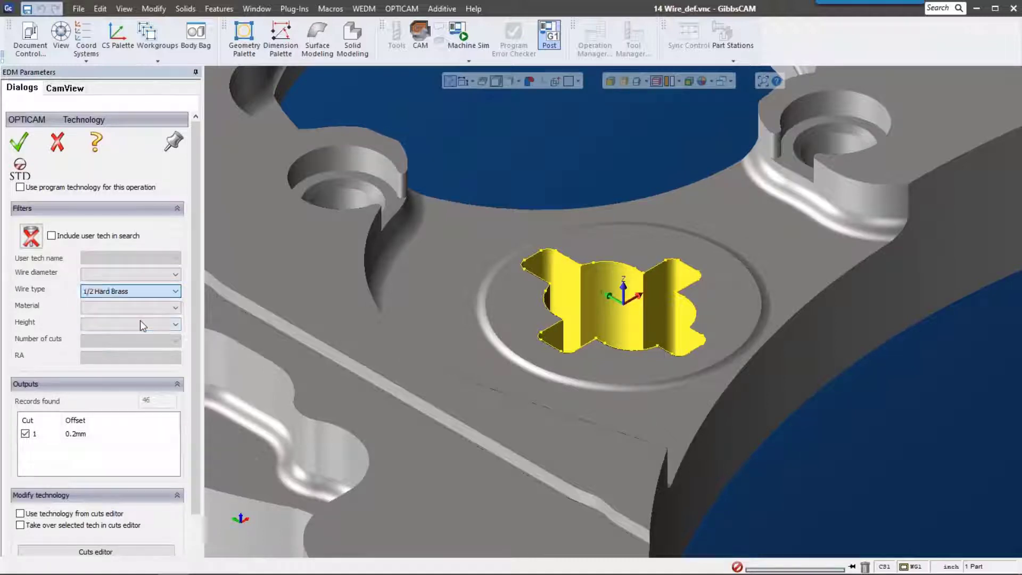
left_click(137, 313)
left_click(123, 331)
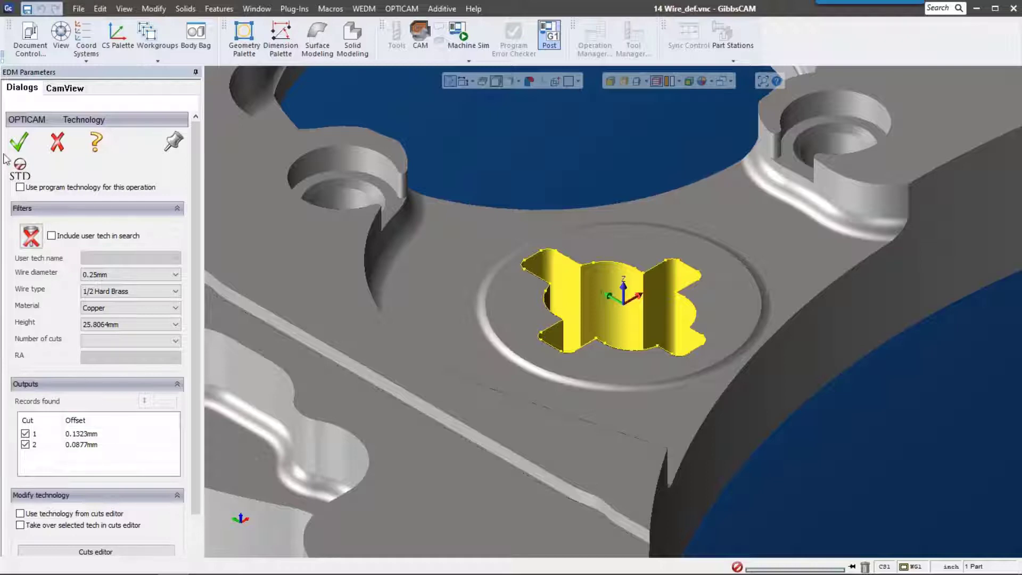
Step: Switch Operation 1 from the program workpiece to a specific solid, naming stock as the workpiece solid
left_click(64, 87)
left_click(87, 257)
double_click(88, 257)
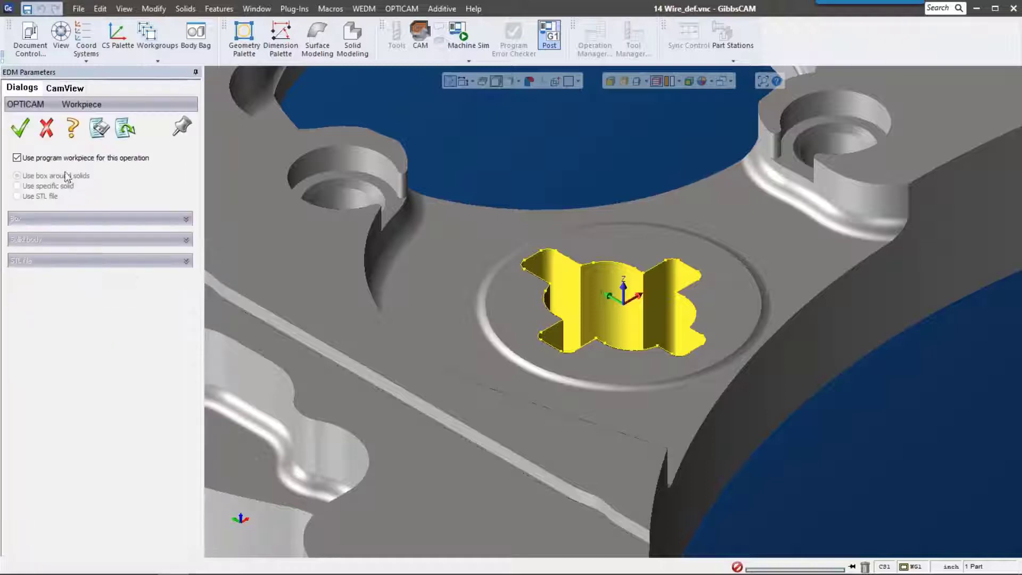
left_click(74, 159)
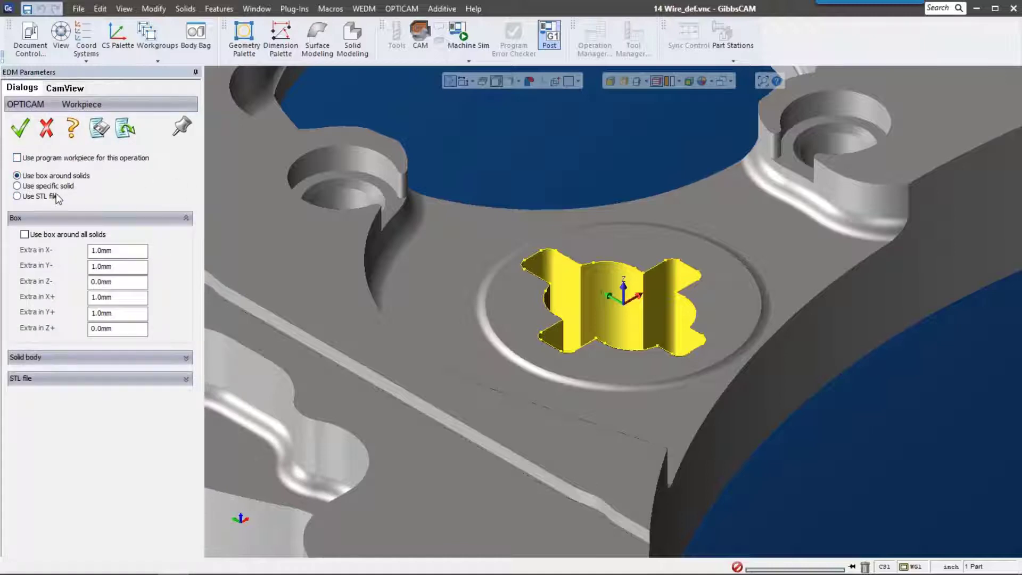
left_click(17, 185)
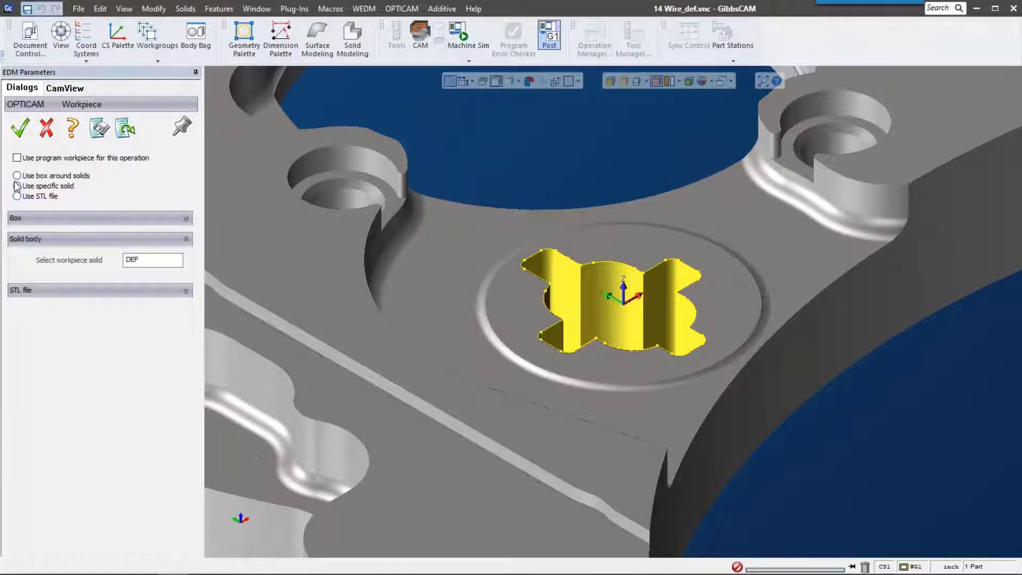
double_click(171, 258)
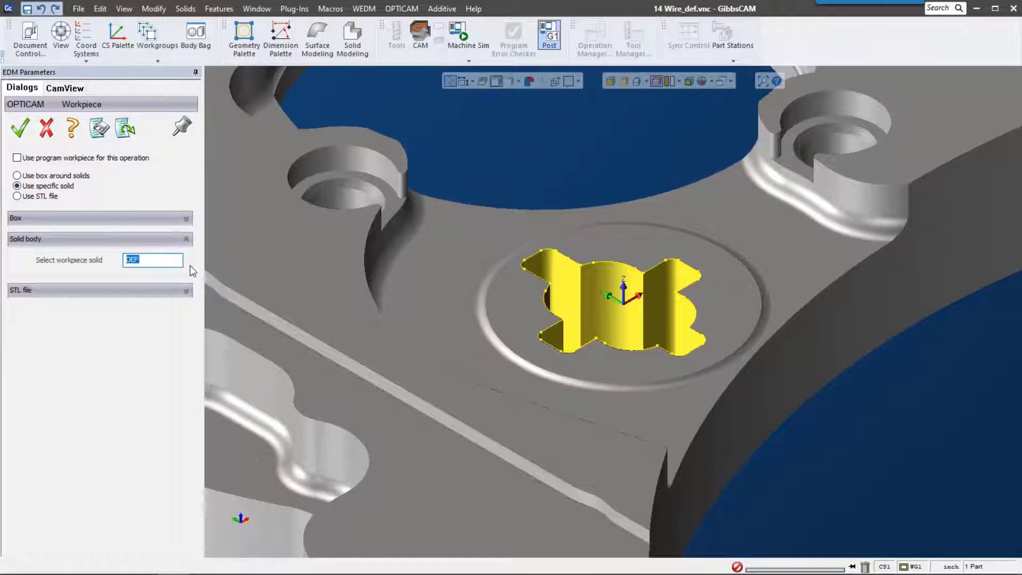
type("stock")
key("Return")
Step: Inspect the feature strategy options of Extruded 14 that are offered without the operation strategy
left_click(79, 285)
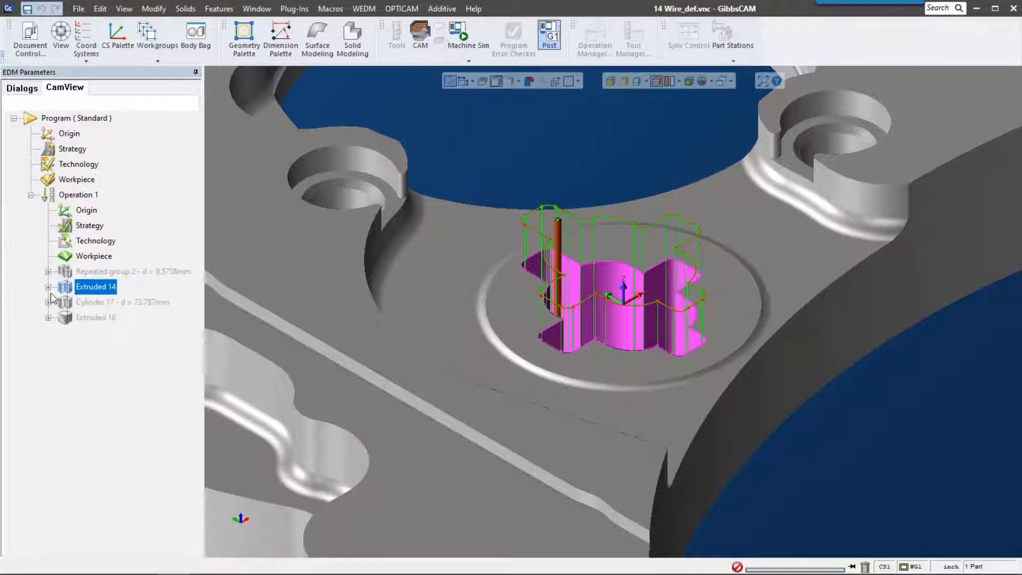
left_click(48, 287)
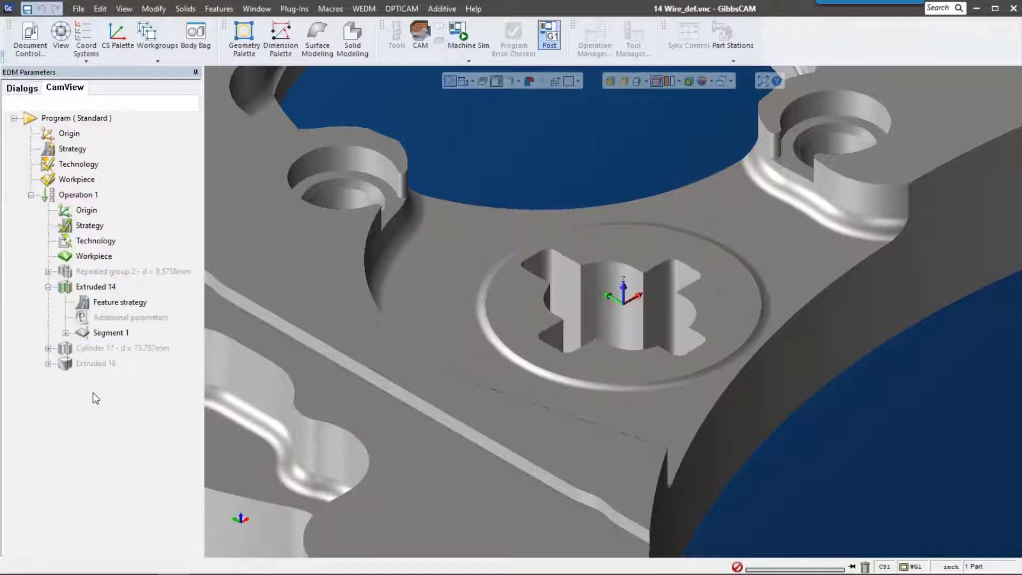
left_click(128, 304)
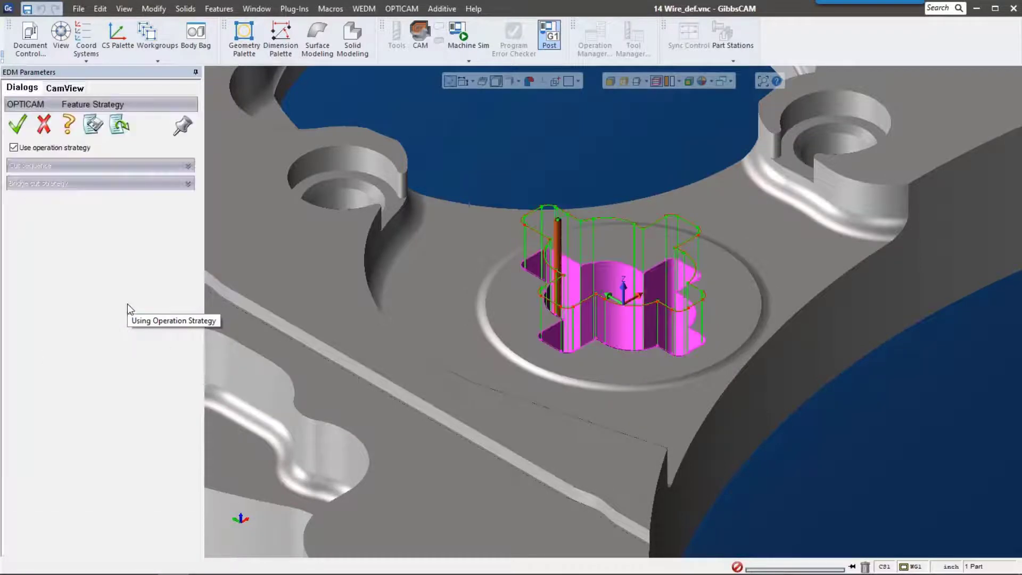
left_click(13, 147)
left_click(612, 340)
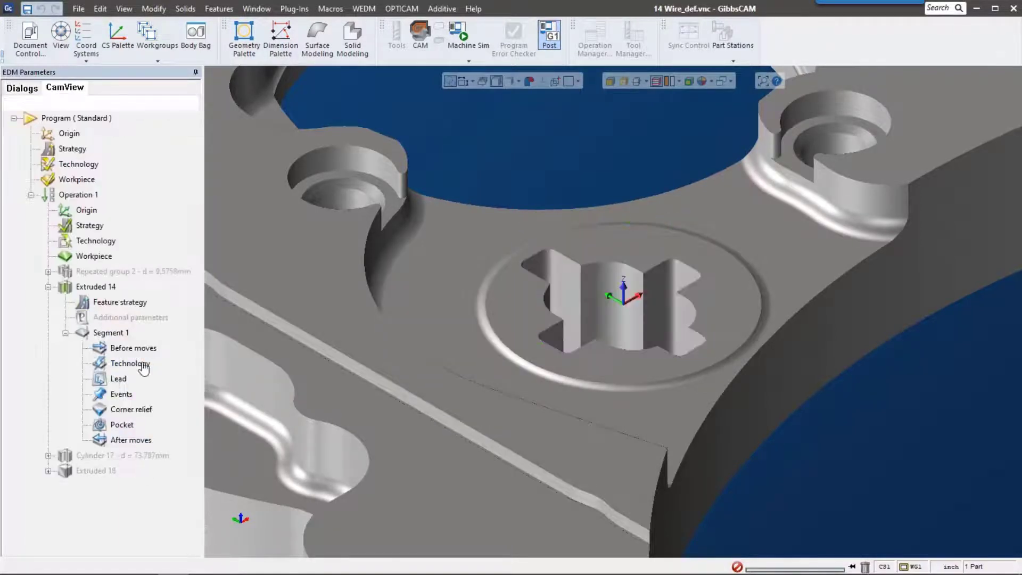
Step: Look through the before moves and technology entries of Segment 1 under Extruded 14
left_click(116, 336)
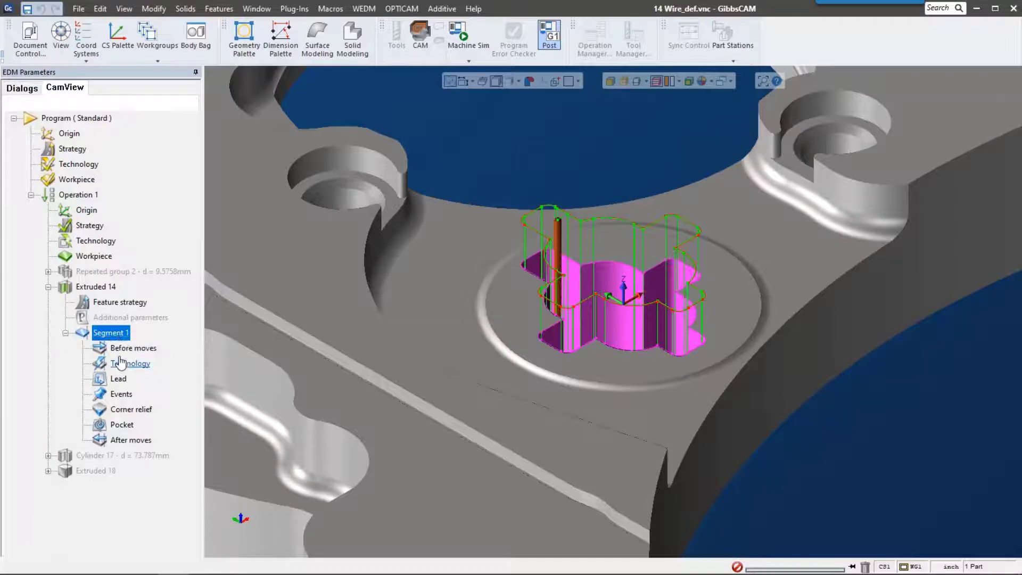
left_click(119, 350)
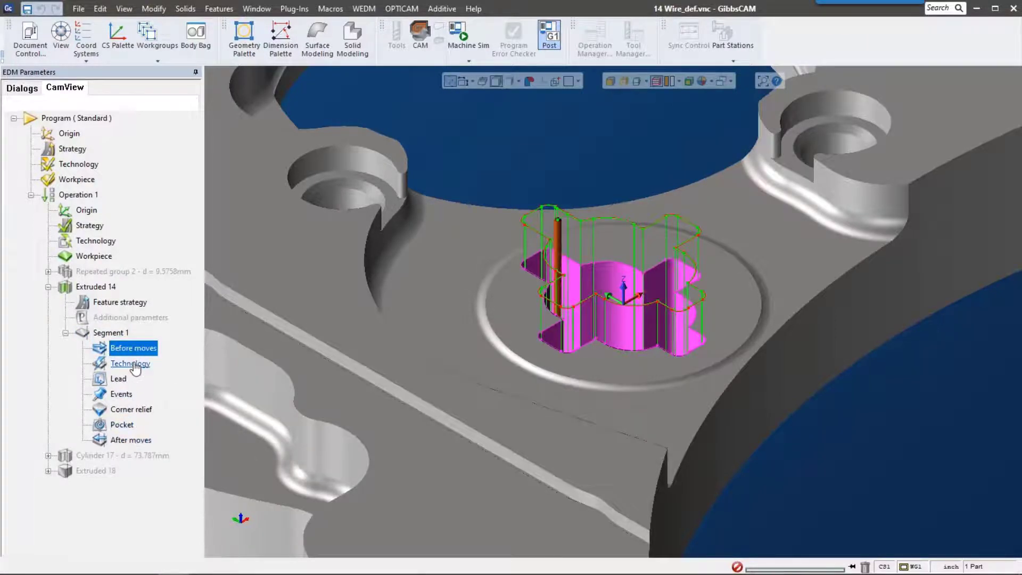
left_click(133, 364)
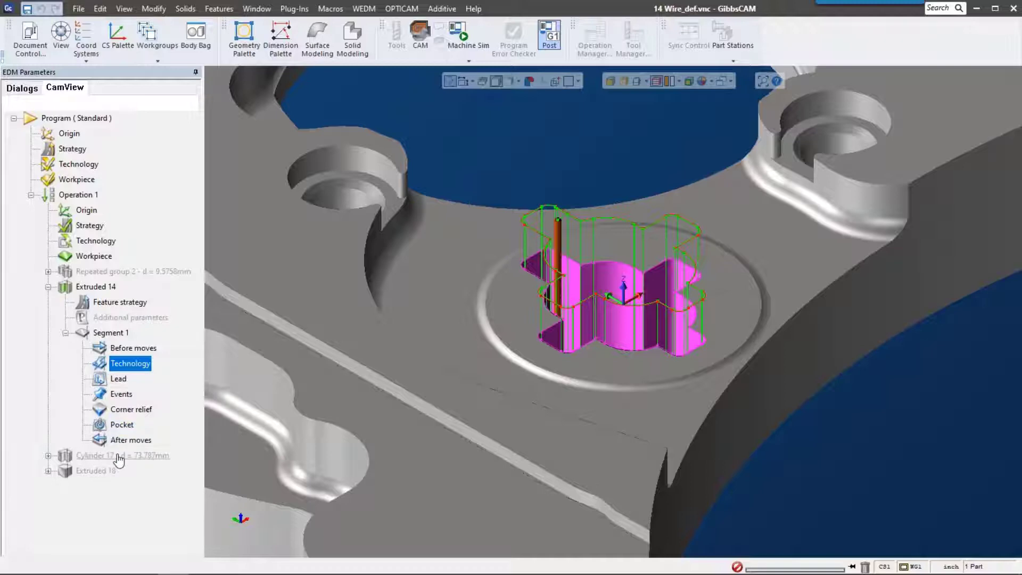
Step: Review the start hole, endpoint and lead on/off settings of Segment 1, leaving the lead settings as they are
left_click(117, 380)
double_click(118, 379)
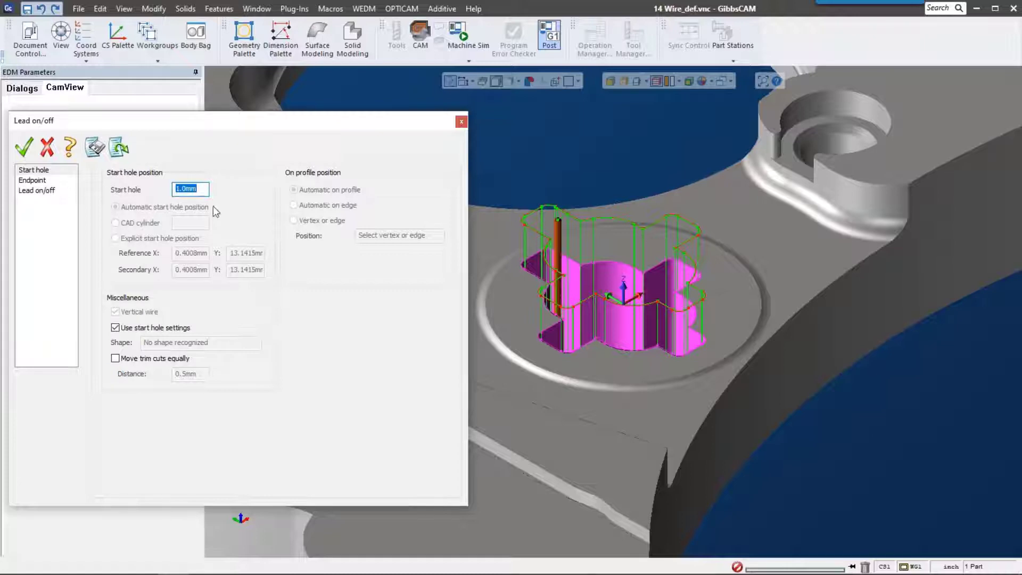
left_click(33, 181)
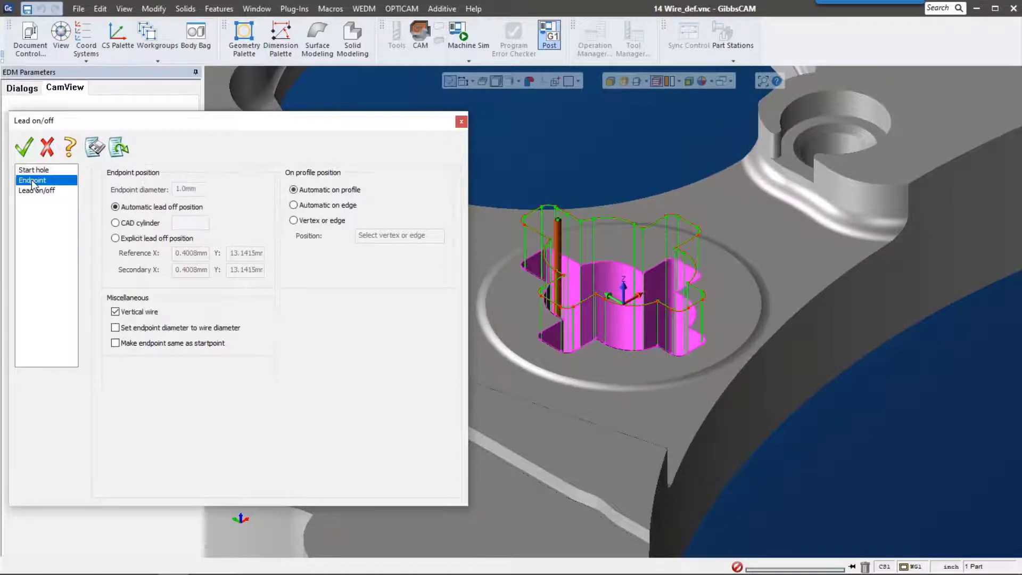
left_click(34, 190)
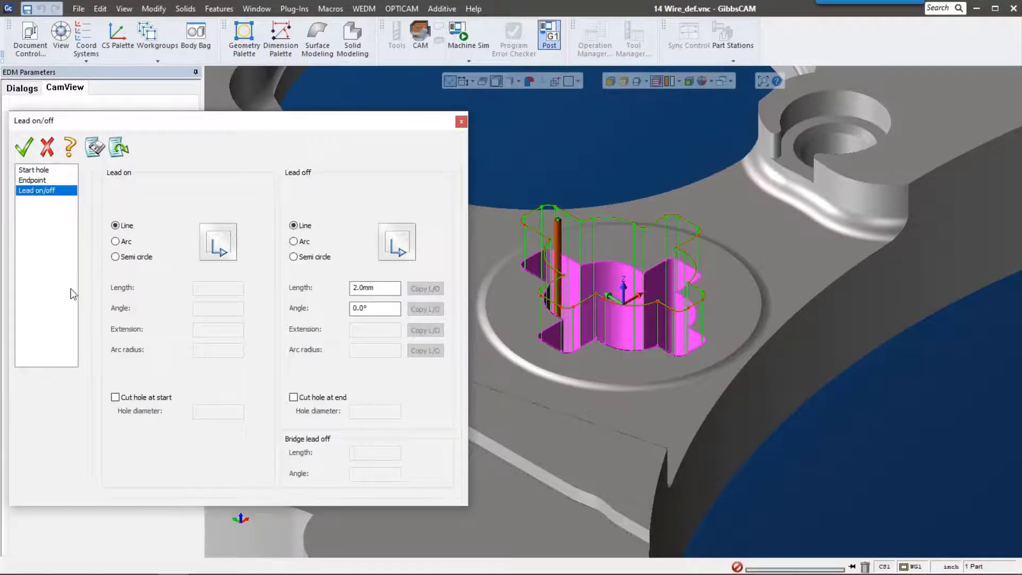
left_click(461, 122)
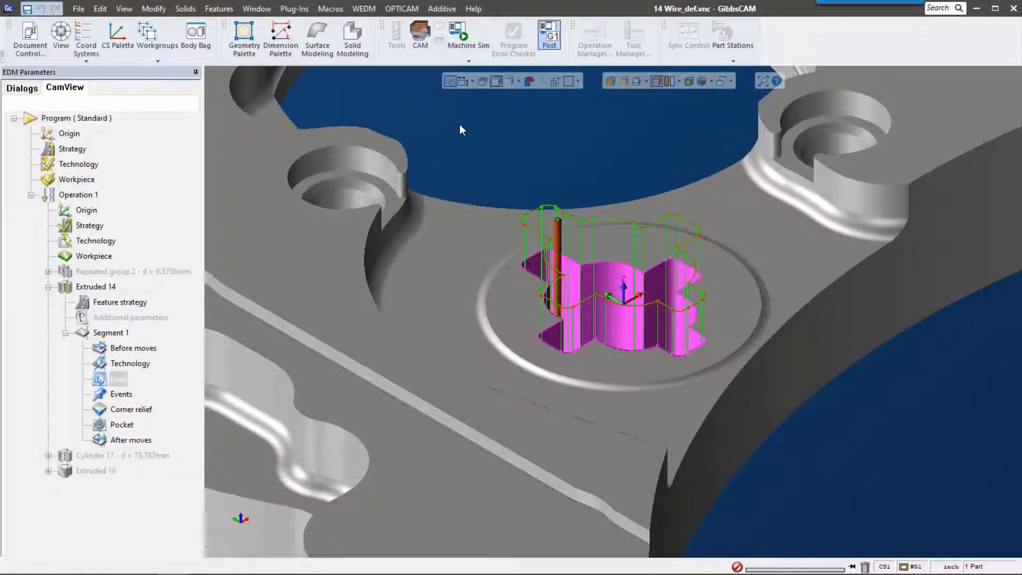
left_click(119, 532)
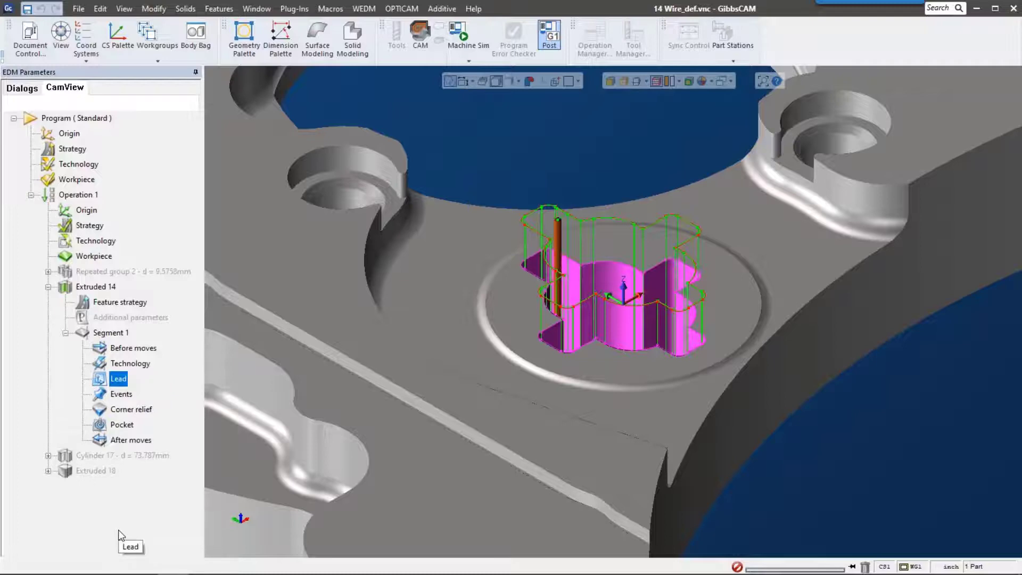
Step: Open the solid simulation of Operation 1
left_click(48, 287)
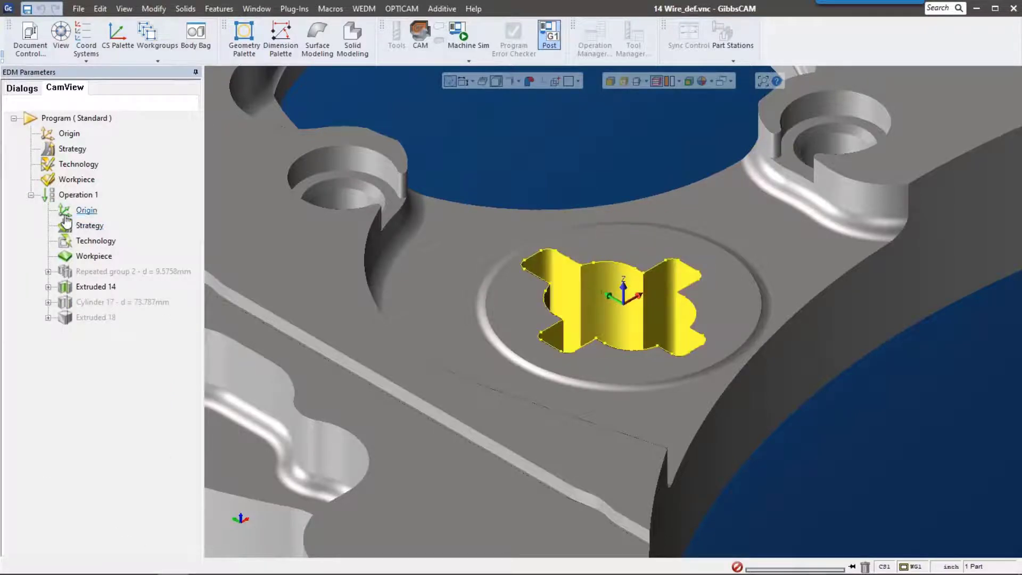
left_click(79, 195)
right_click(80, 198)
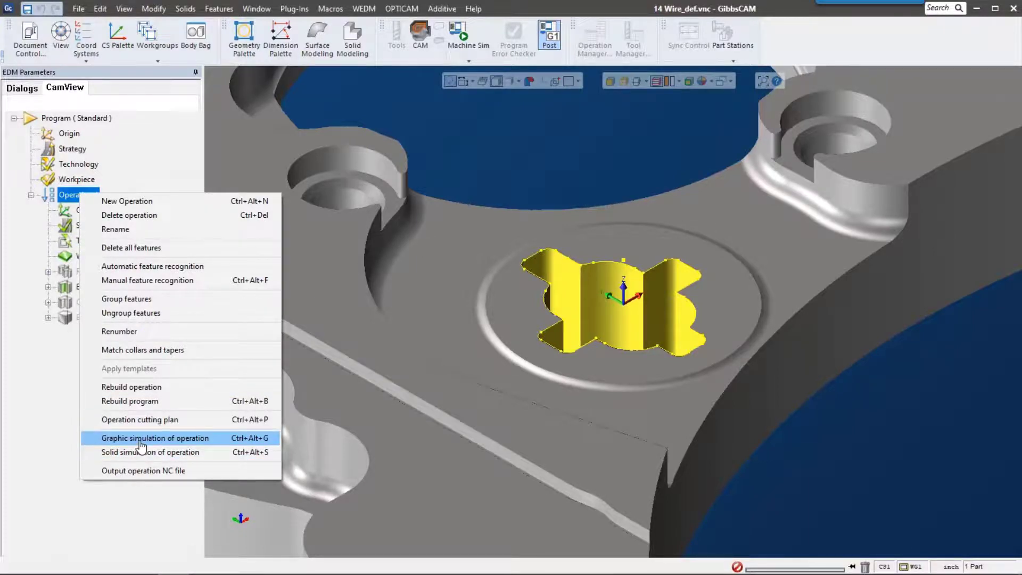
left_click(199, 452)
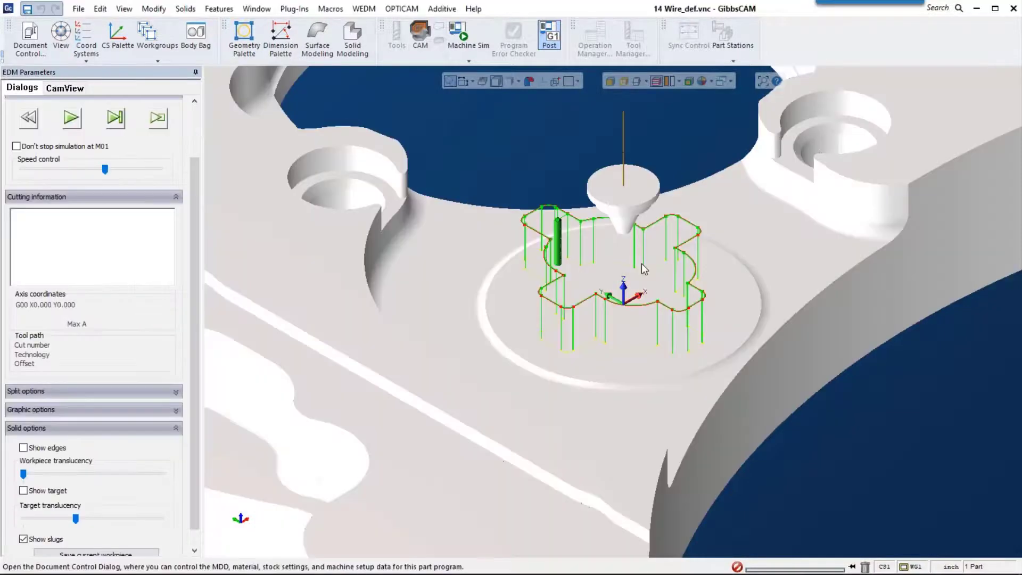
Step: Slow down the simulation speed and start the solid simulation of the Extruded 14 cut
left_click(899, 436)
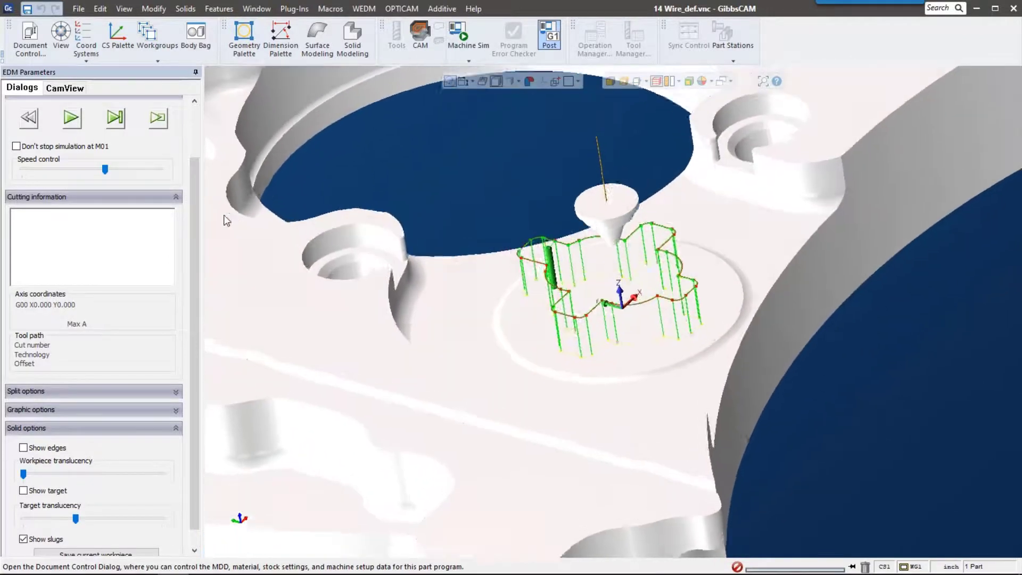
left_click_drag(105, 170, 83, 169)
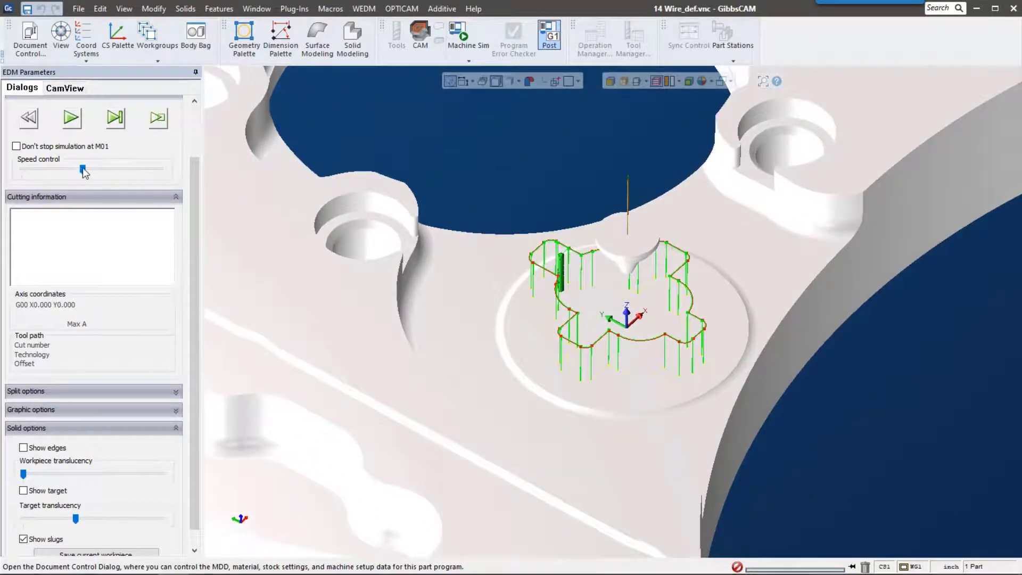
left_click(72, 117)
left_click_drag(64, 170, 10, 126)
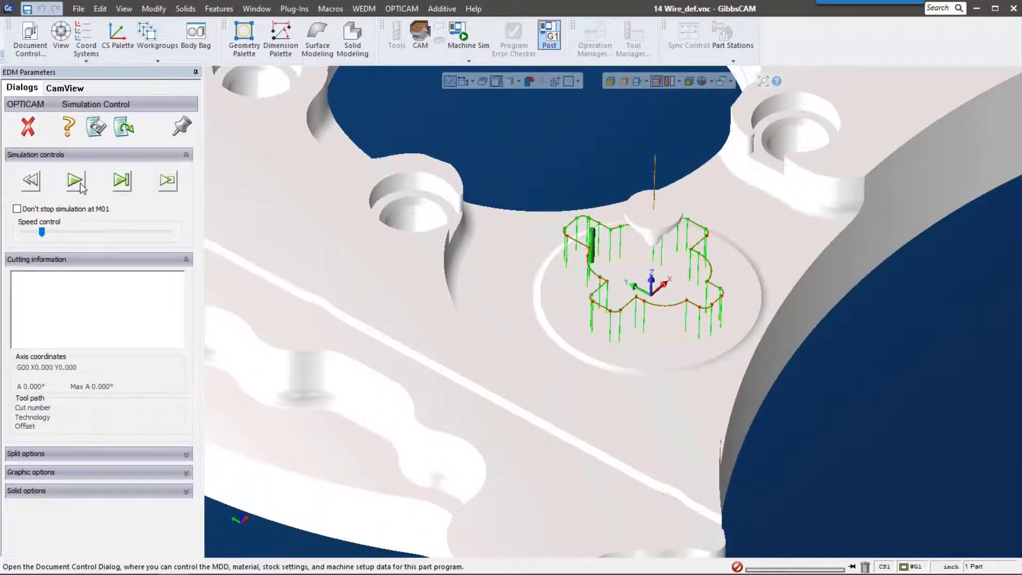
left_click(78, 182)
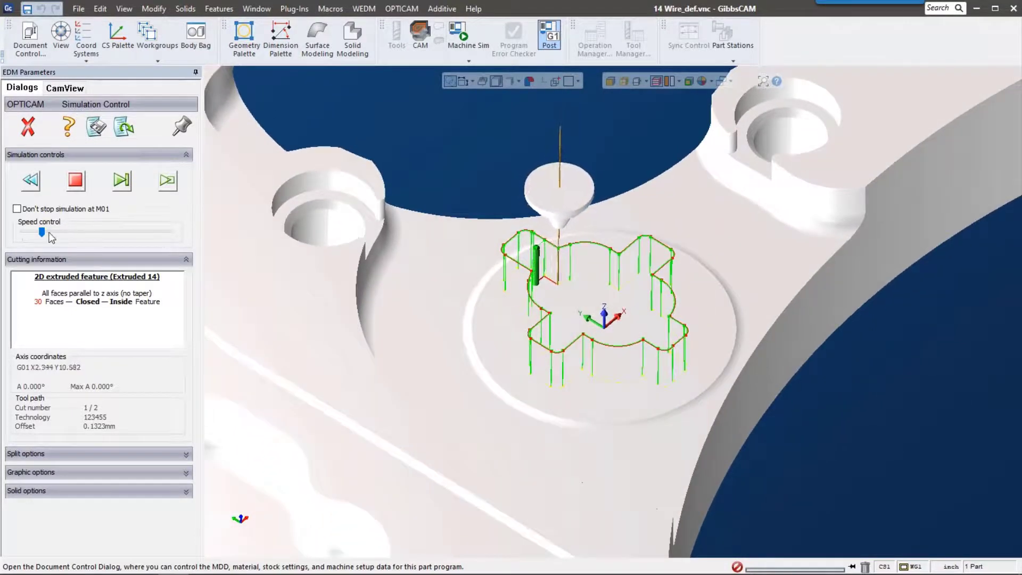
Step: Speed the simulation up slightly, continue the cut past its stop and remove the red inner slug
left_click_drag(51, 237, 68, 237)
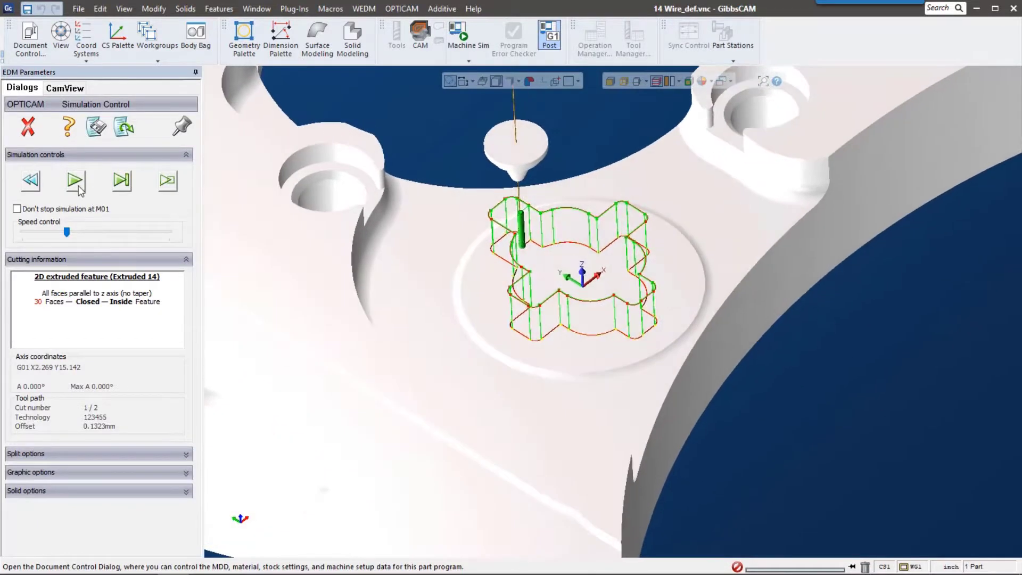
left_click(75, 181)
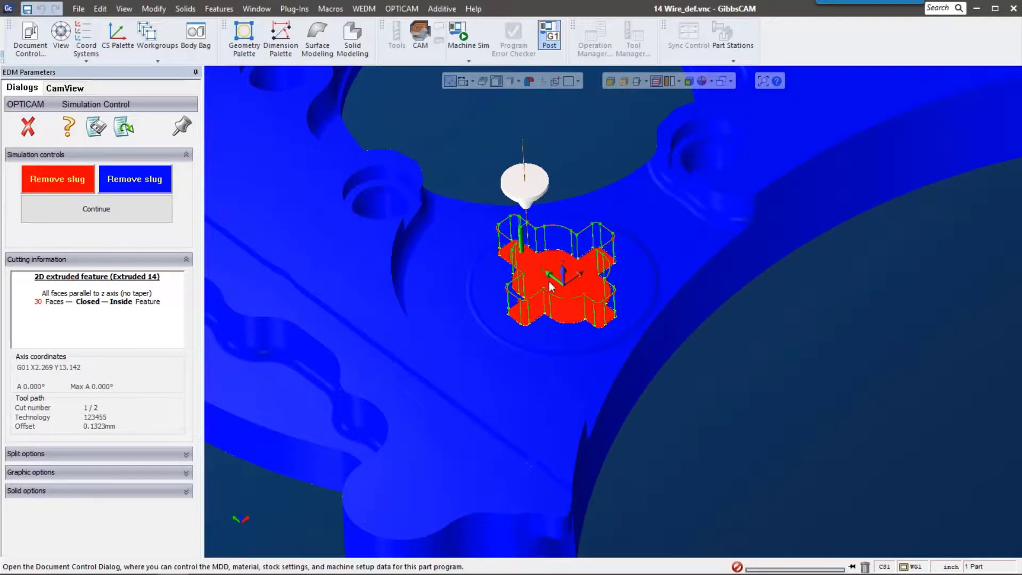
left_click(53, 181)
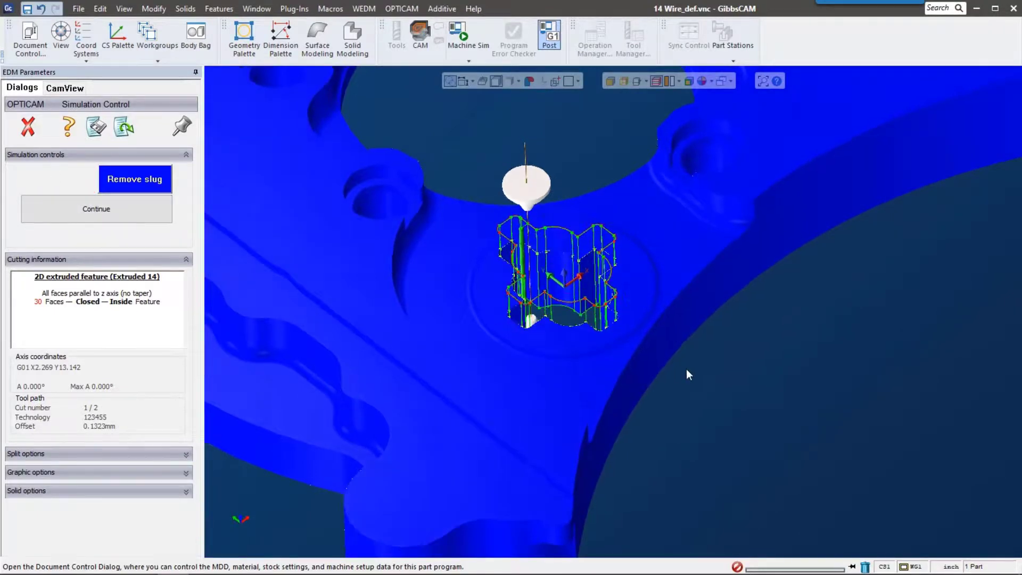